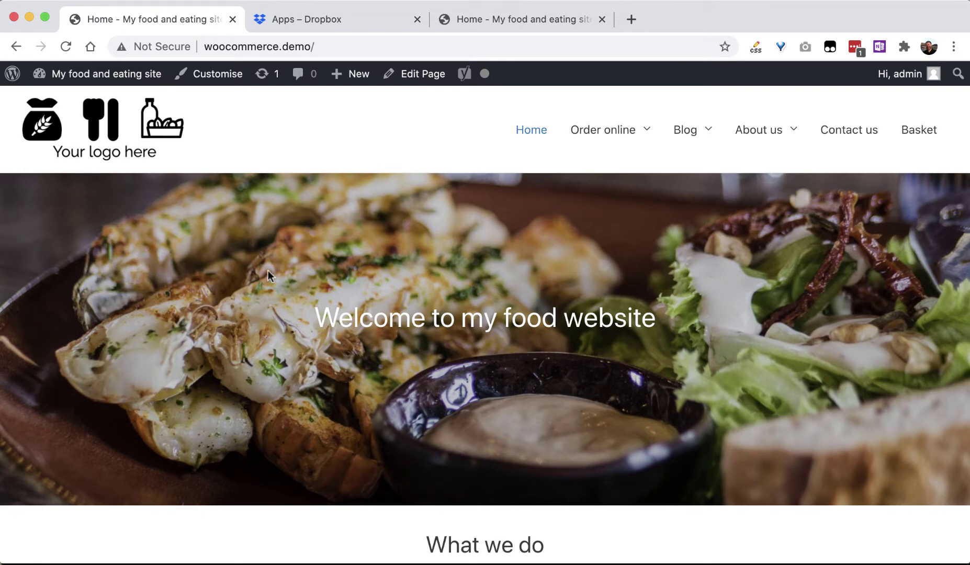
# Open the UpdraftPlus backup settings from the site's dashboard, dismissing the social media notice.
pyautogui.moveTo(105, 74)
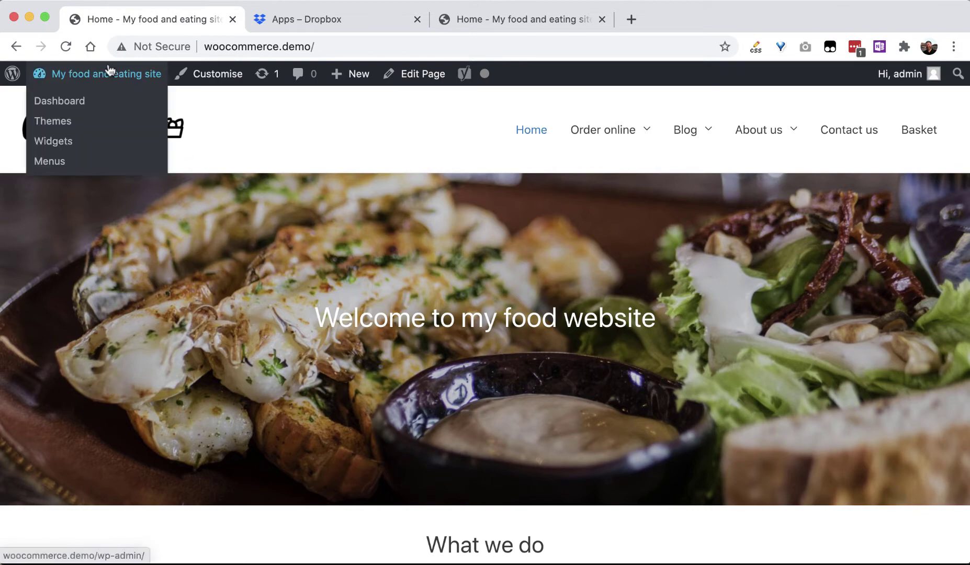
pyautogui.click(87, 99)
pyautogui.moveTo(375, 73)
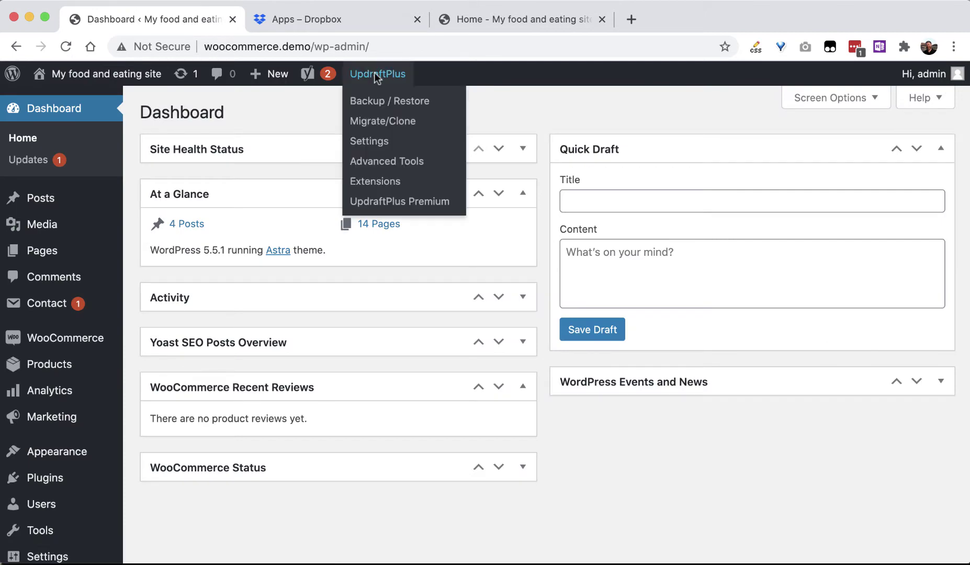
pyautogui.click(380, 100)
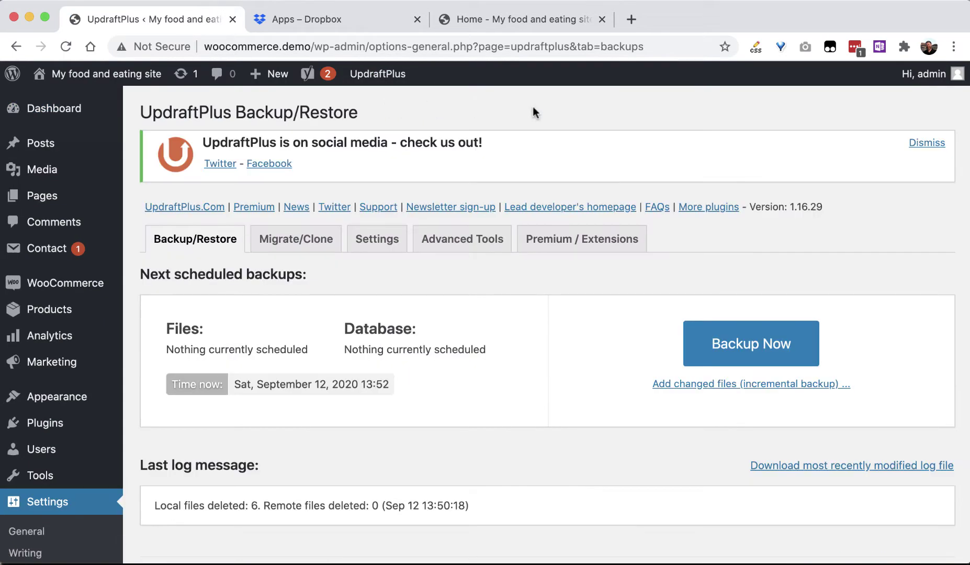
pyautogui.click(926, 144)
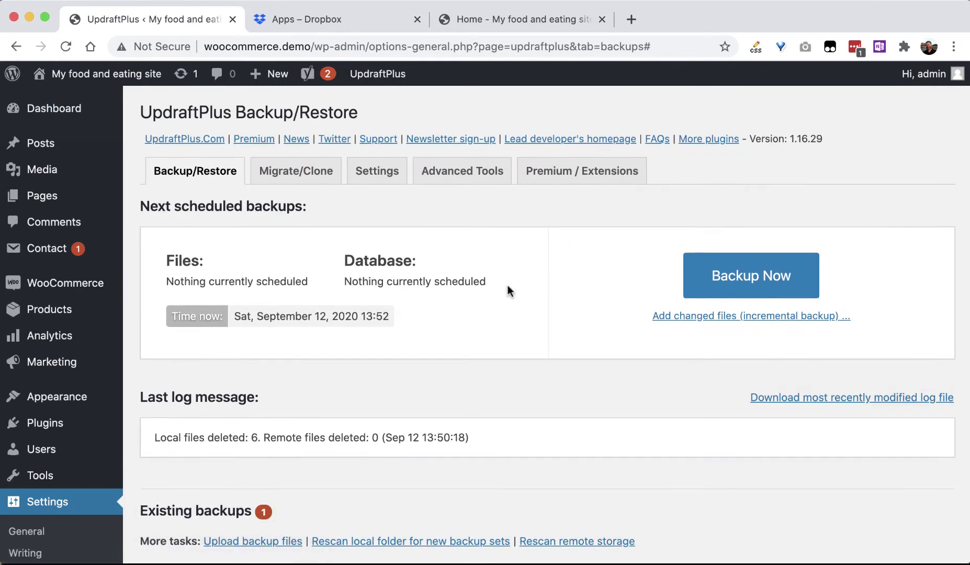
pyautogui.scroll(-5, 508, 285)
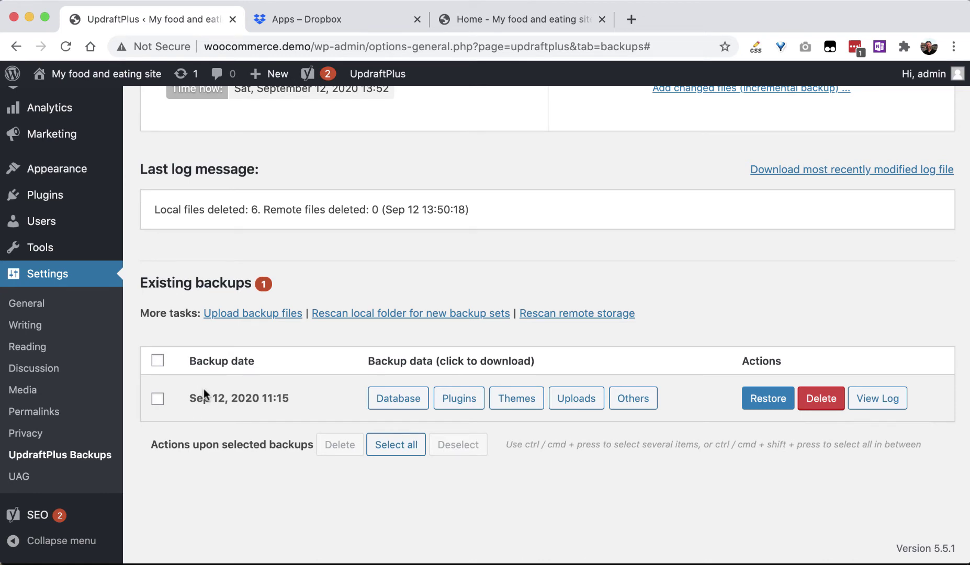
pyautogui.scroll(5, 204, 388)
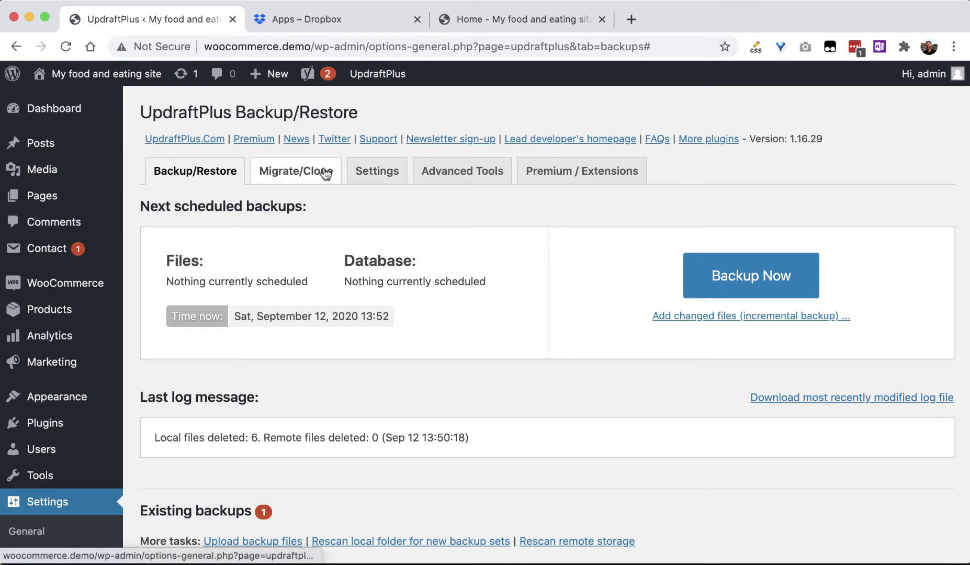
pyautogui.click(372, 173)
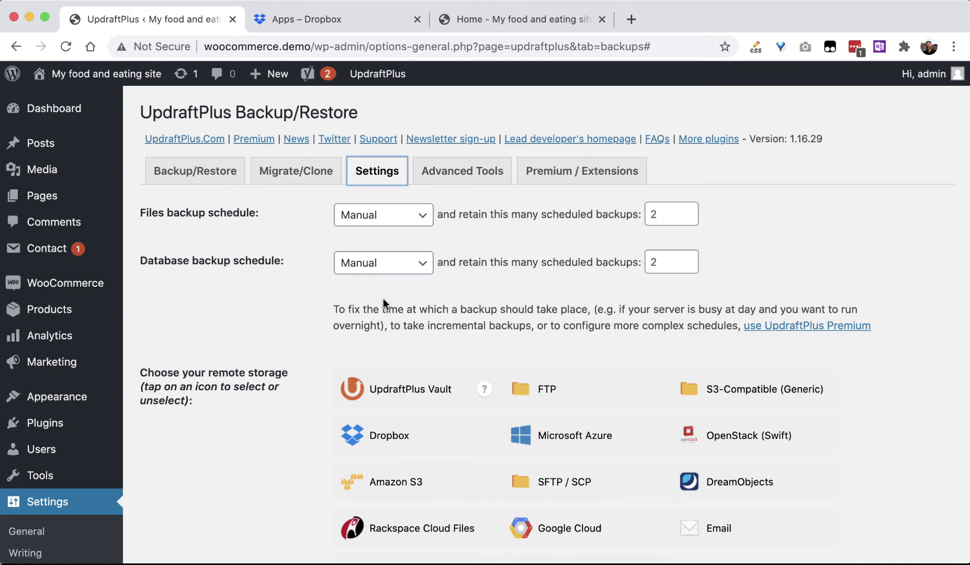
# Set both the files backup schedule and the database backup schedule to Daily.
pyautogui.click(402, 212)
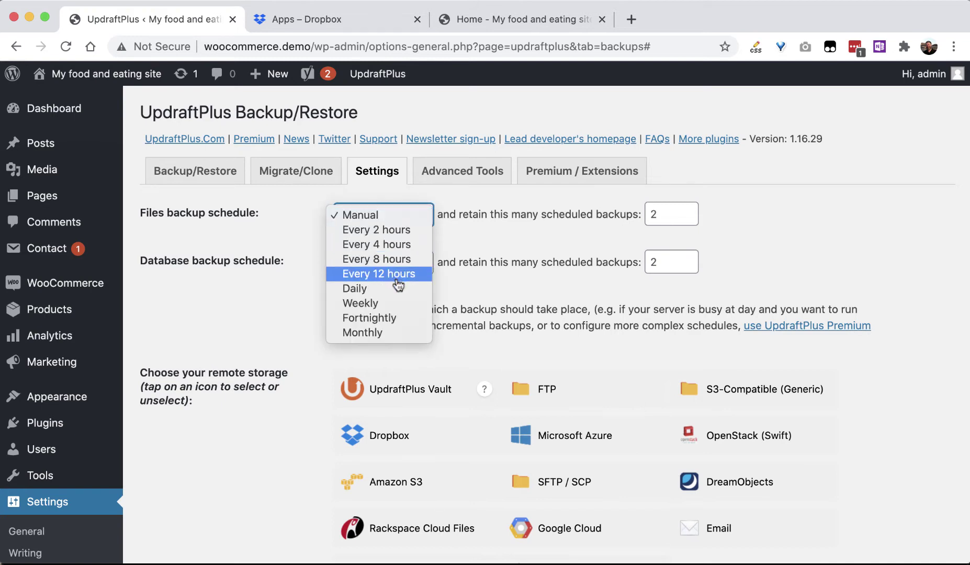
pyautogui.click(398, 289)
pyautogui.click(409, 266)
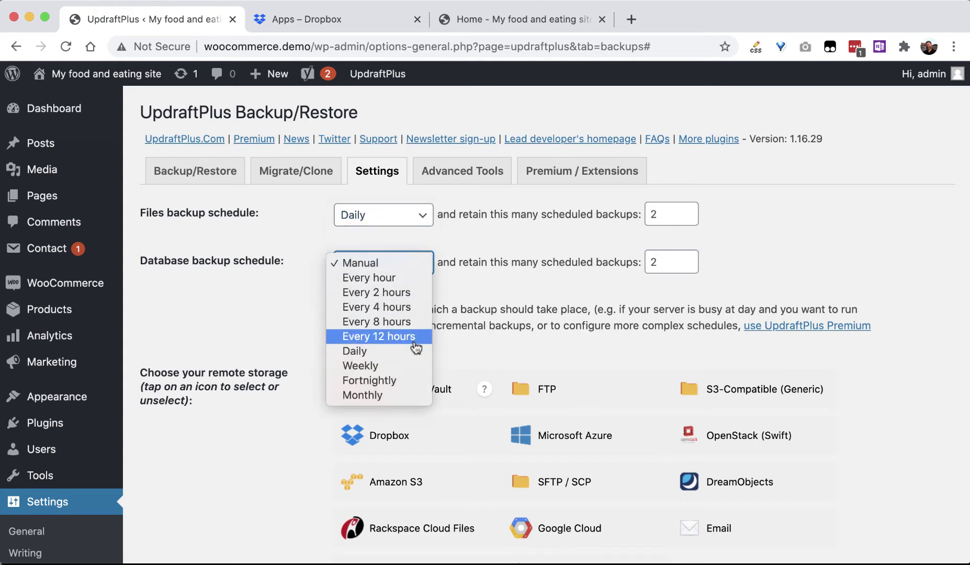
pyautogui.click(413, 350)
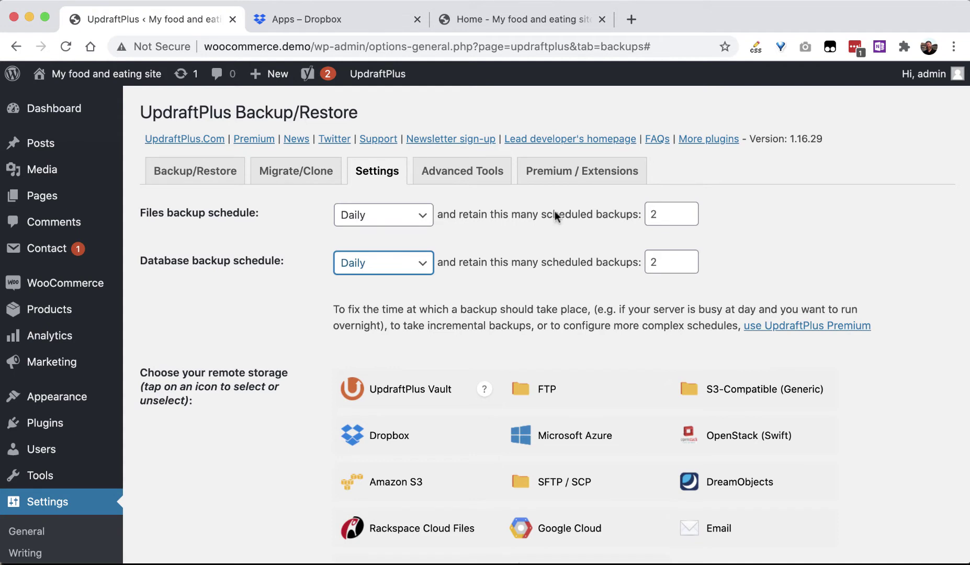
# Examine the interval options offered for the files and database backup schedules.
pyautogui.click(379, 220)
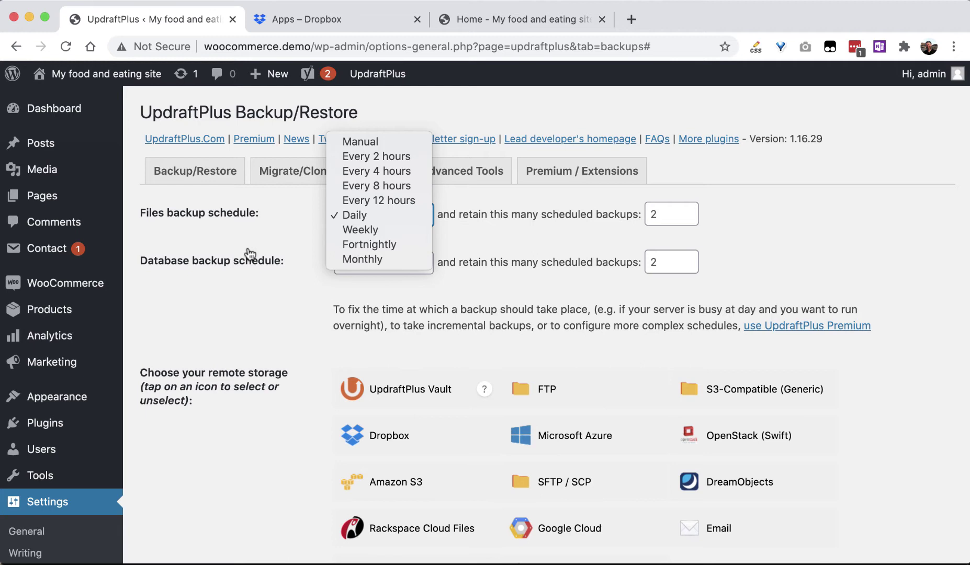
pyautogui.click(218, 257)
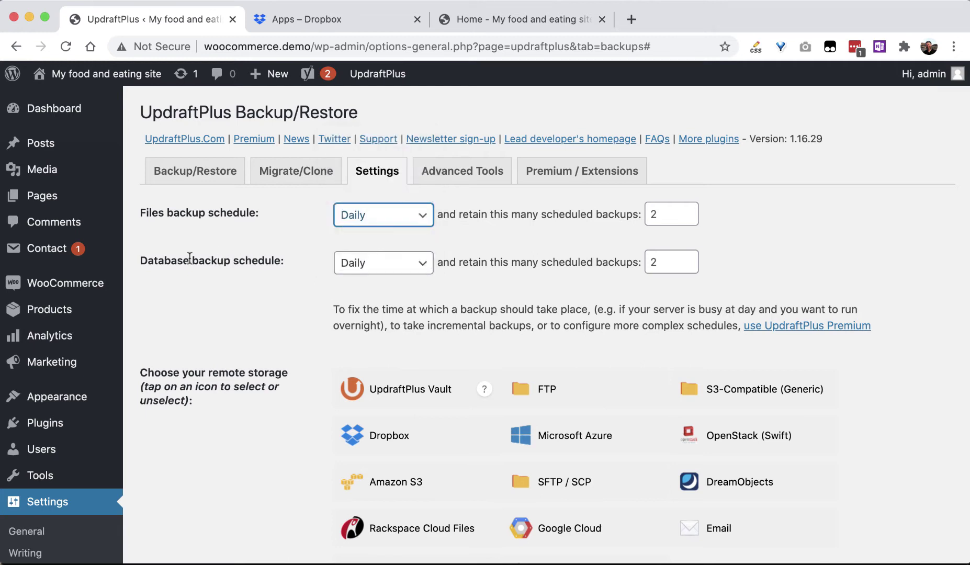
pyautogui.click(355, 269)
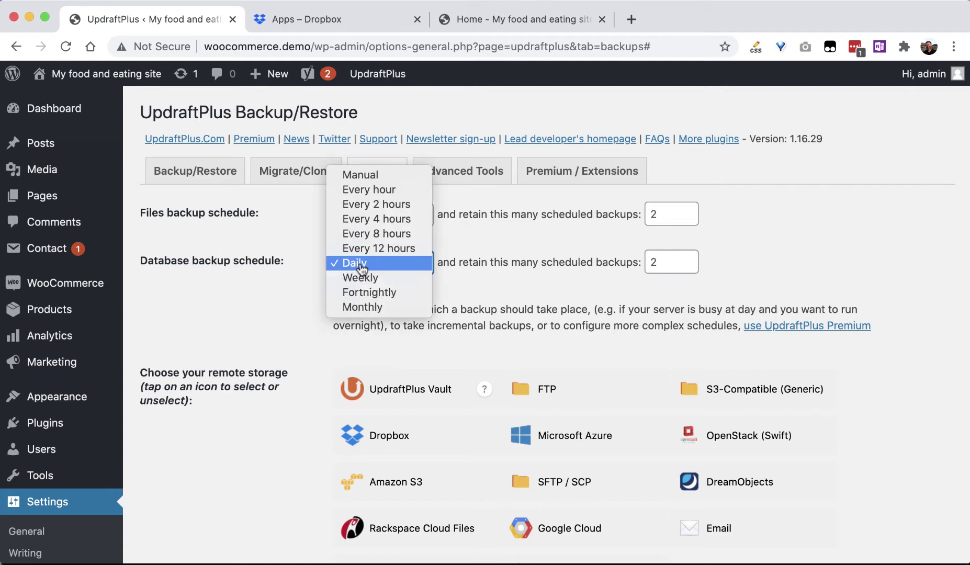
pyautogui.click(474, 219)
pyautogui.click(387, 216)
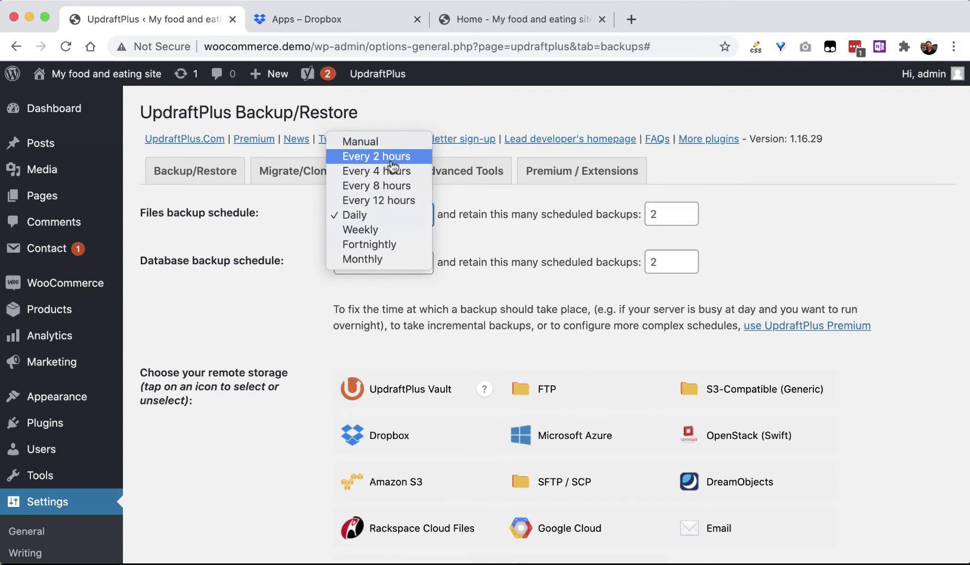
pyautogui.click(280, 251)
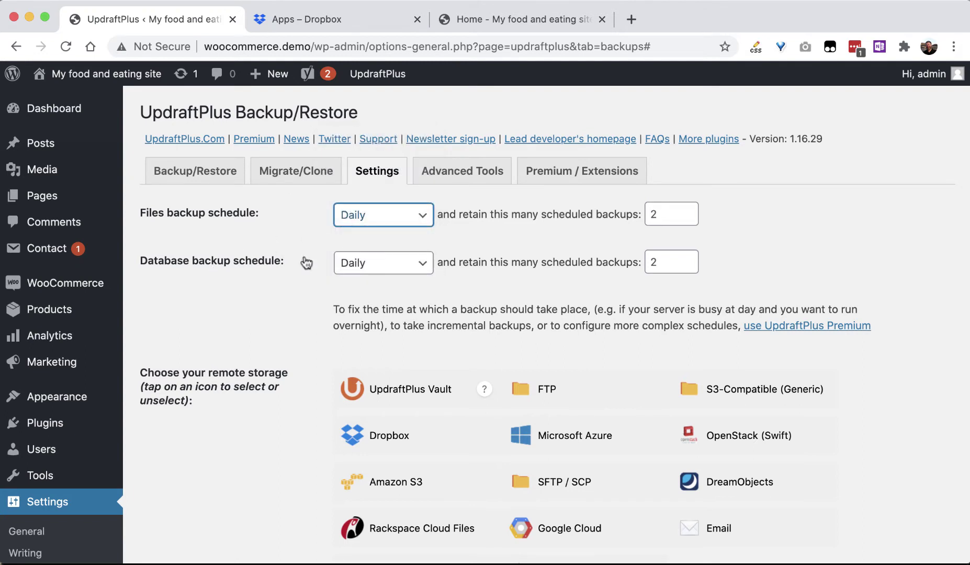
pyautogui.click(398, 264)
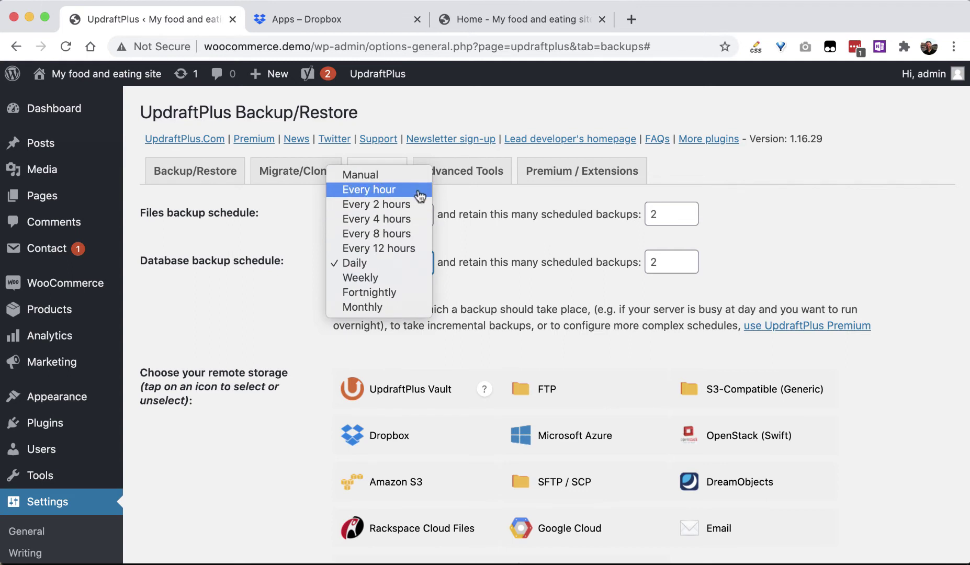
pyautogui.click(509, 222)
pyautogui.click(426, 215)
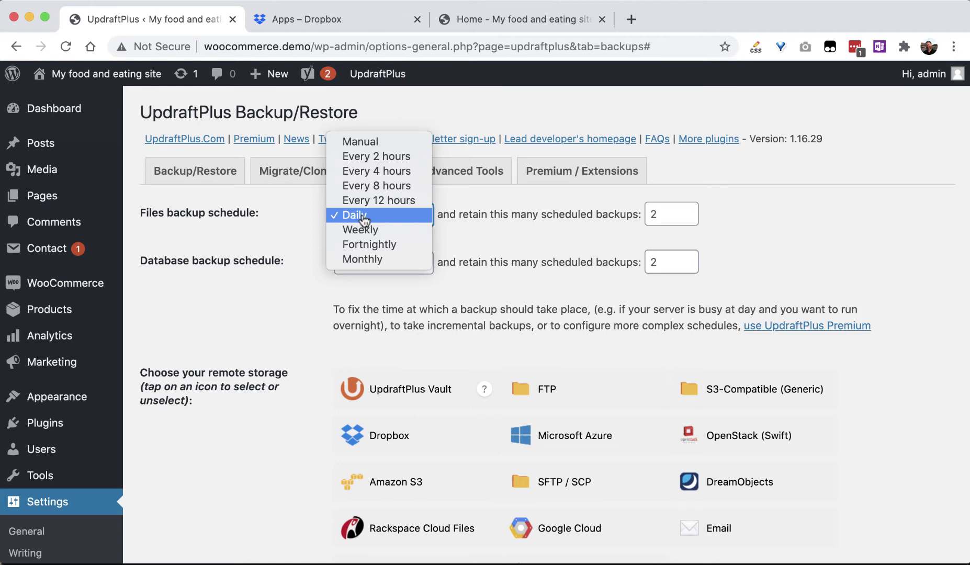
pyautogui.click(487, 240)
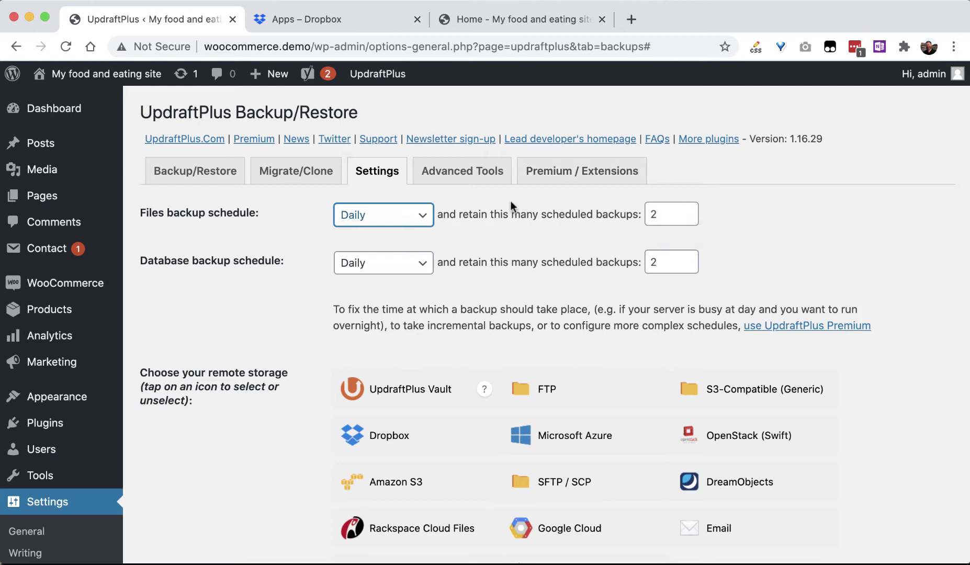
# Set the files backup schedule to Every 2 hours and the database backup schedule to Every hour.
pyautogui.click(375, 212)
pyautogui.click(369, 157)
pyautogui.click(413, 261)
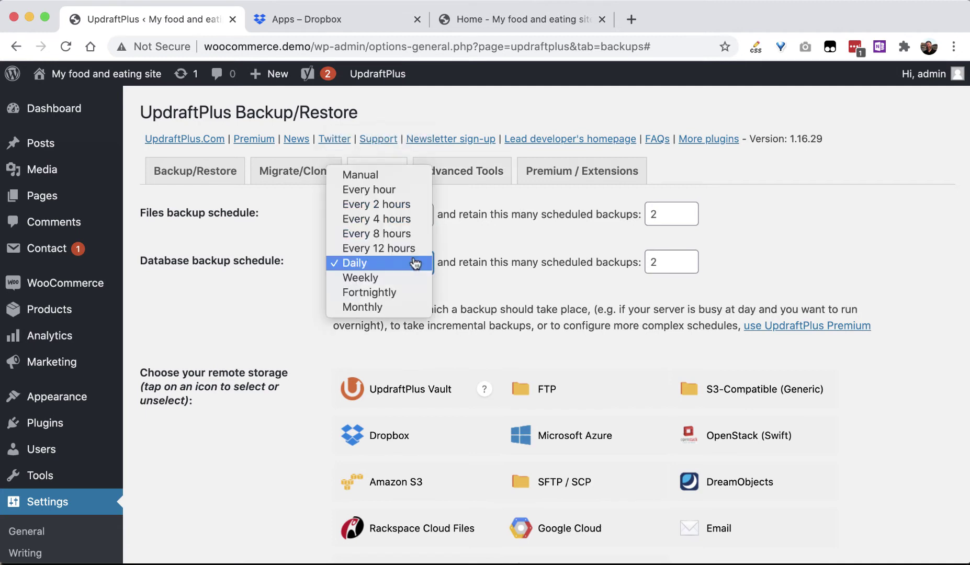
pyautogui.click(392, 190)
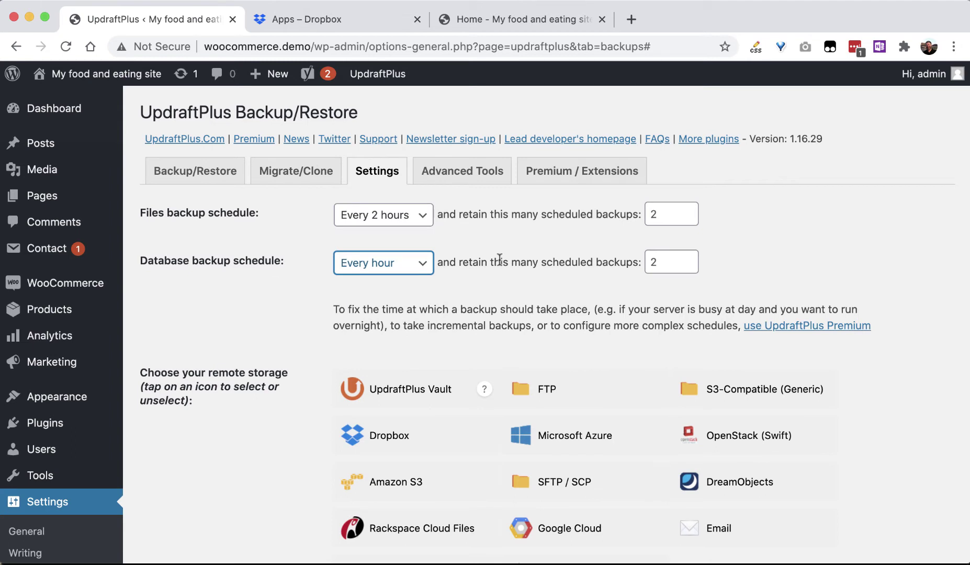
# Set the number of retained scheduled backups to 12 for files and 24 for the database.
pyautogui.click(665, 213)
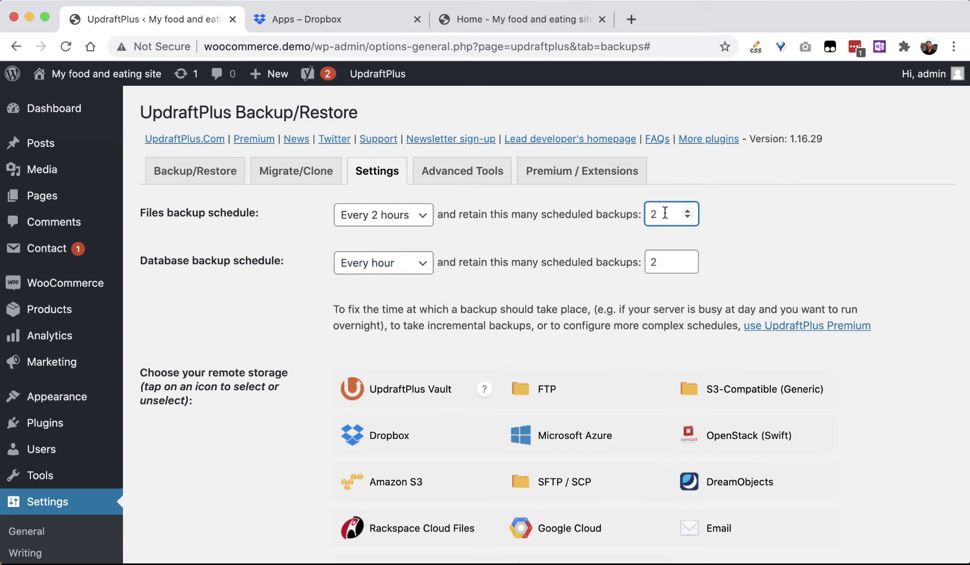
pyautogui.press('BackSpace')
pyautogui.write('12')
pyautogui.click(654, 262)
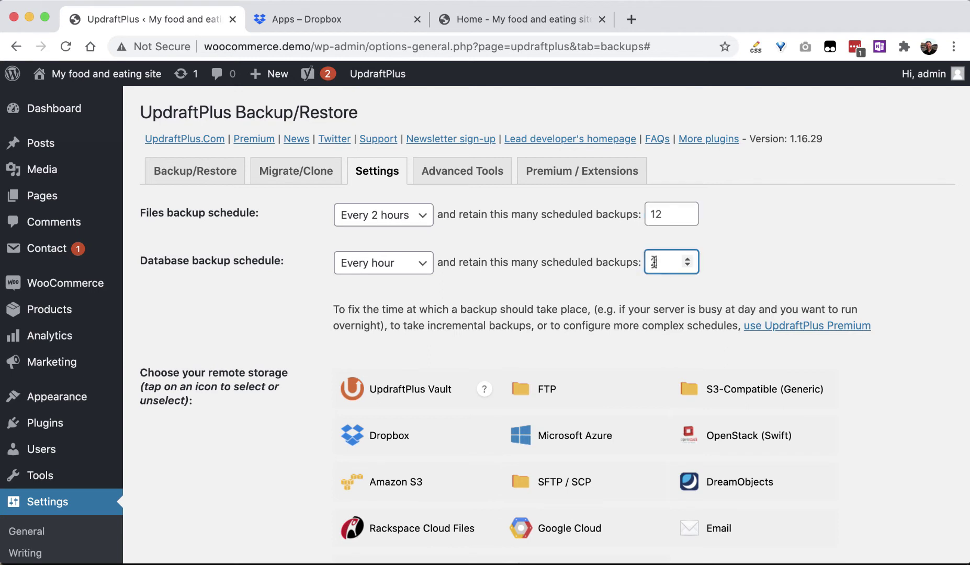
pyautogui.write('4')
# Save the schedule settings and check the next scheduled files and database backups.
pyautogui.scroll(-3, 285, 363)
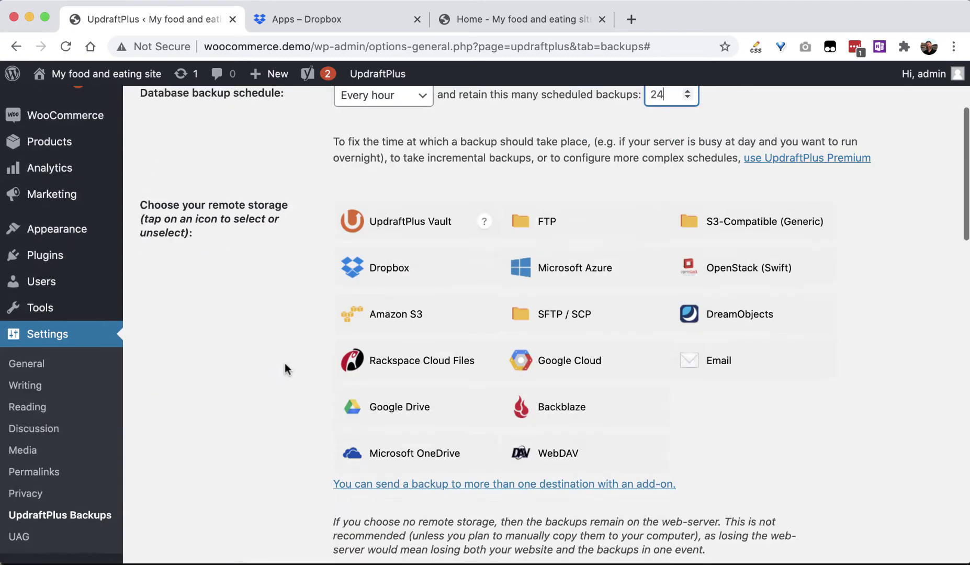
pyautogui.scroll(-15, 285, 369)
pyautogui.click(402, 321)
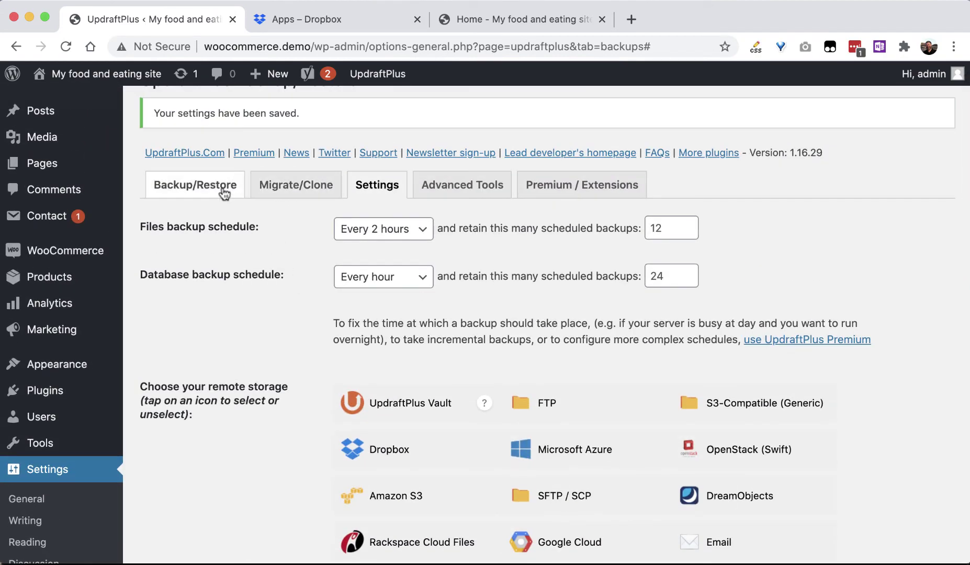
pyautogui.click(224, 192)
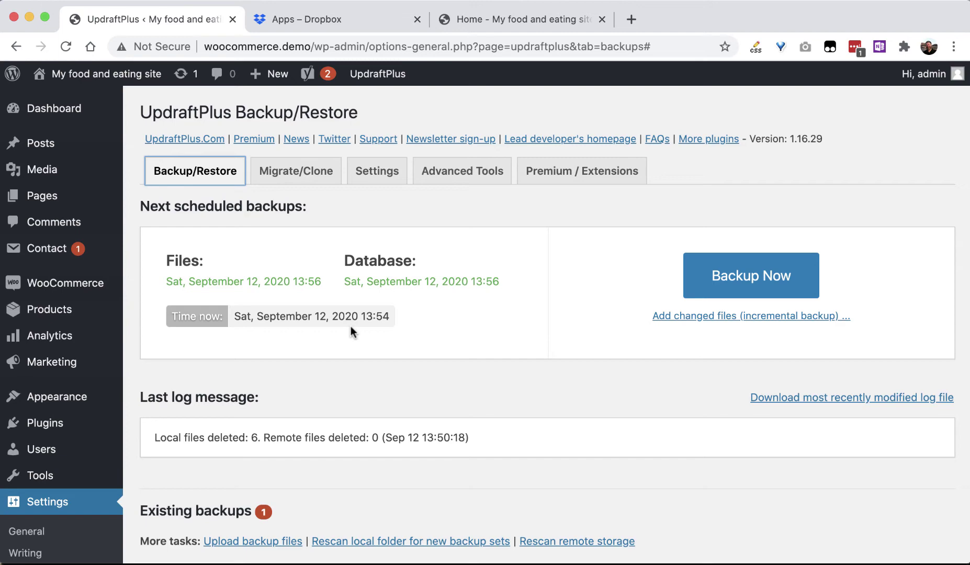
# Return to the backup settings and select Dropbox as the remote storage.
pyautogui.click(378, 174)
pyautogui.scroll(-5, 232, 328)
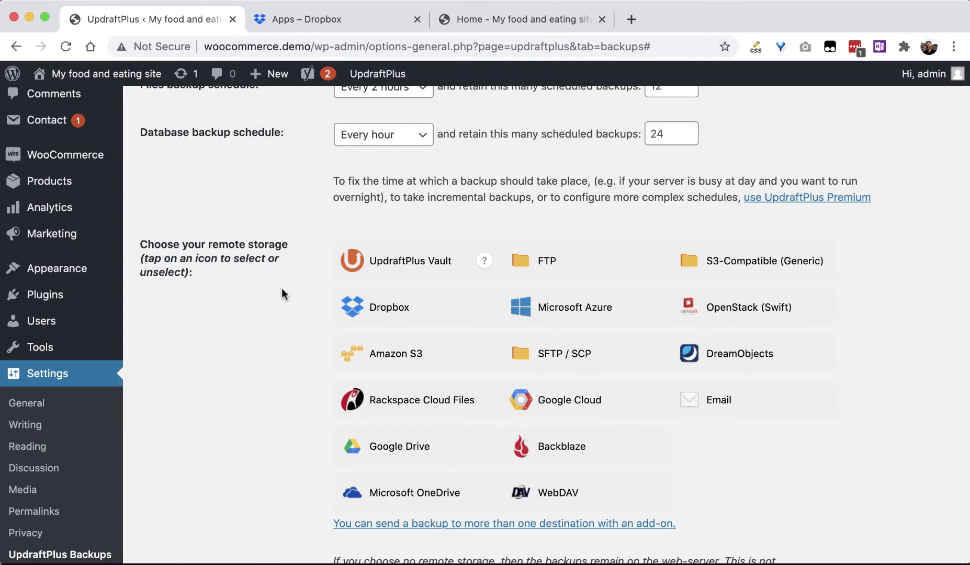
pyautogui.scroll(-3, 282, 289)
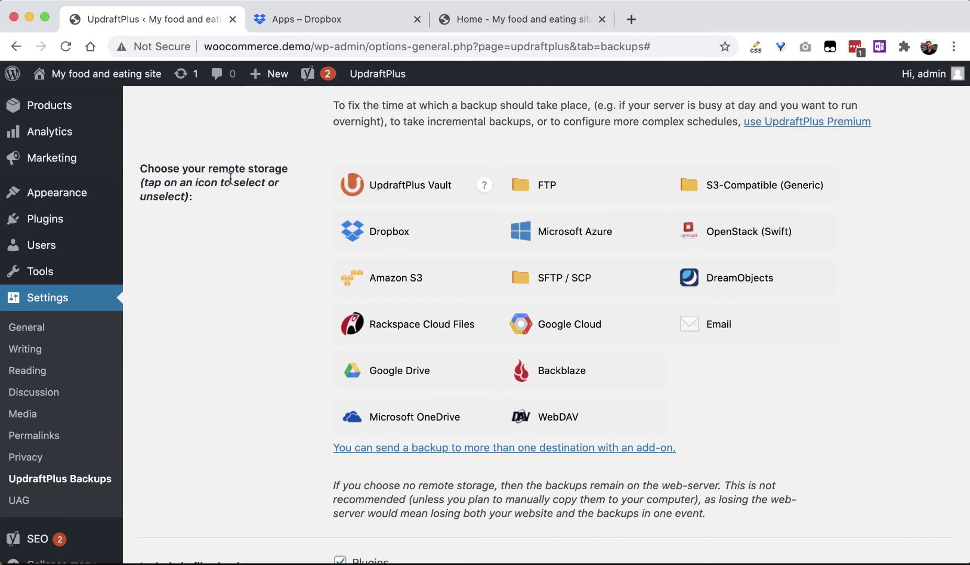
pyautogui.scroll(-3, 230, 177)
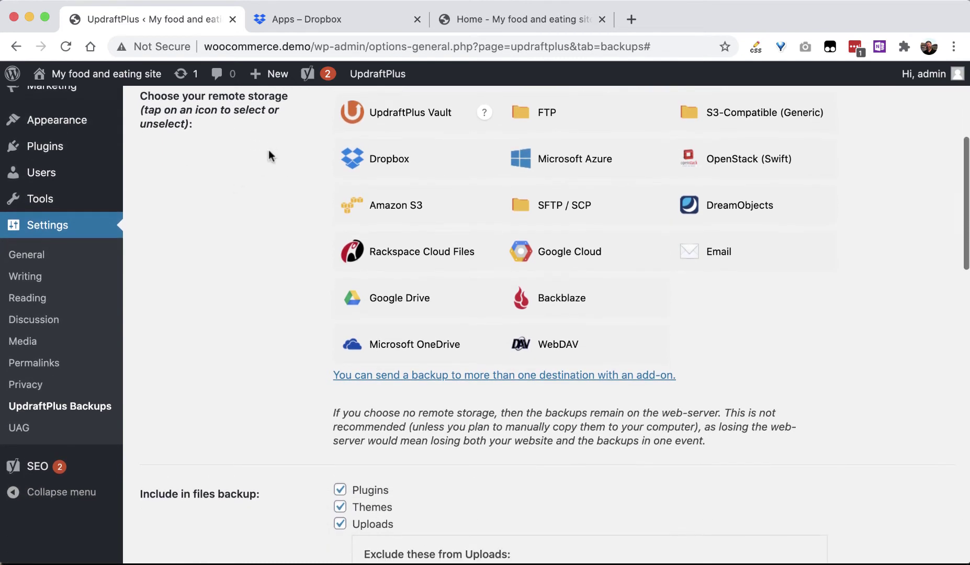
pyautogui.click(375, 161)
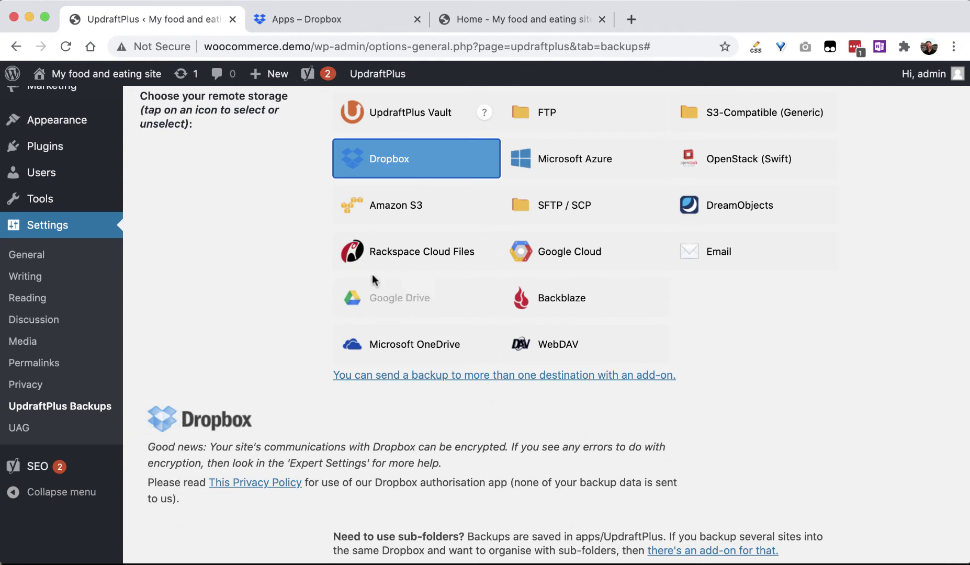
# Preview the Microsoft Azure, OpenStack, DreamObjects, Amazon S3, SFTP / SCP and Rackspace Cloud Files storage options, and reselect Dropbox.
pyautogui.click(554, 162)
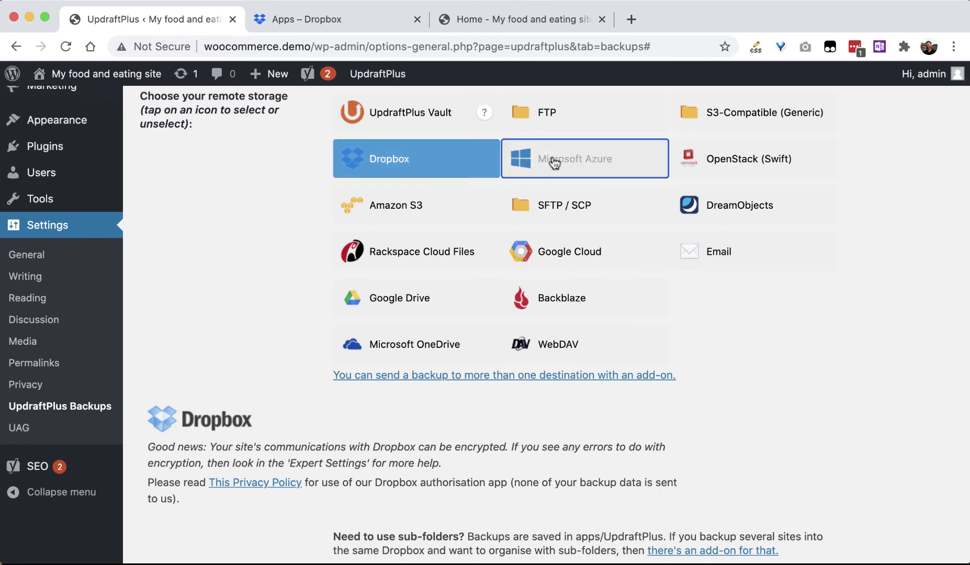
pyautogui.click(722, 152)
pyautogui.click(708, 206)
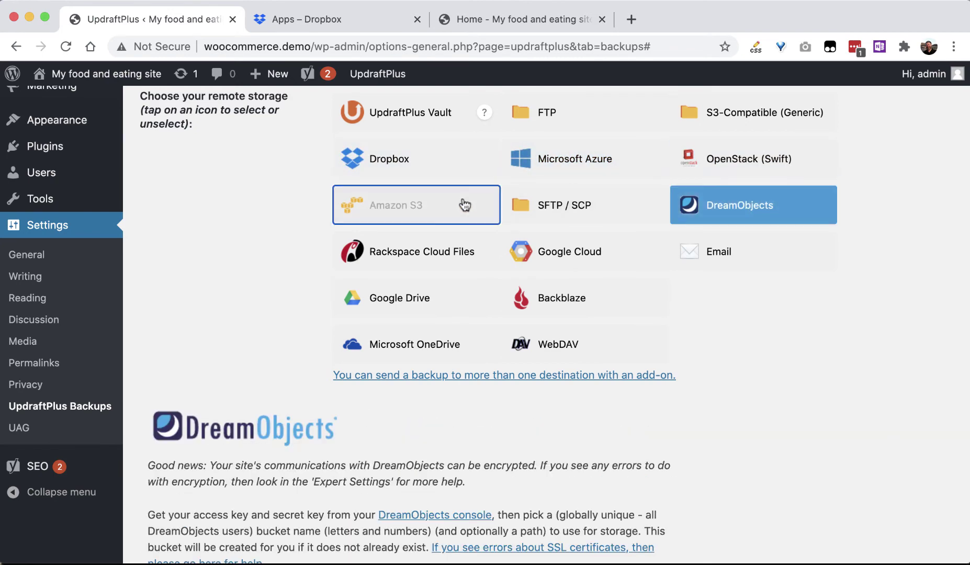
pyautogui.click(397, 207)
pyautogui.click(571, 214)
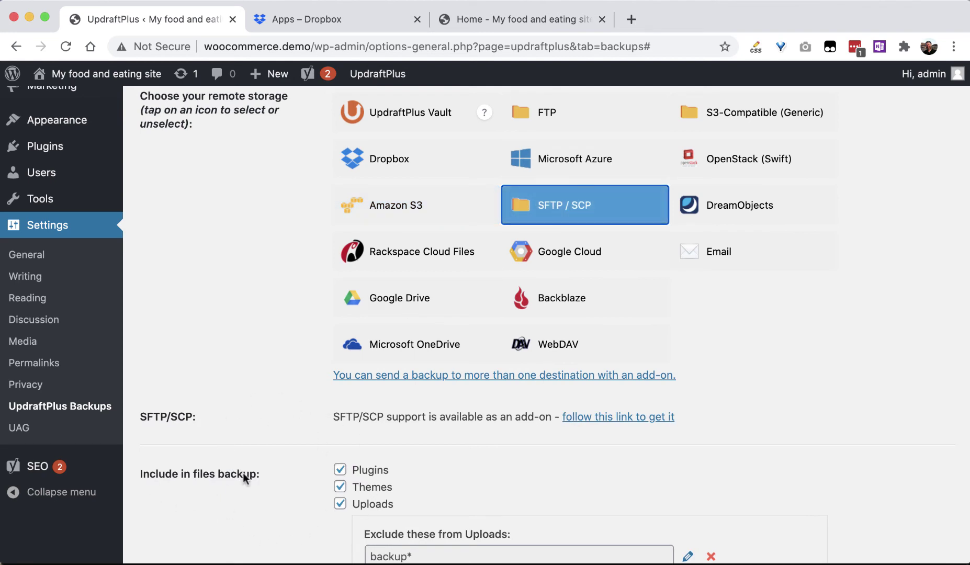
pyautogui.click(397, 271)
pyautogui.click(428, 158)
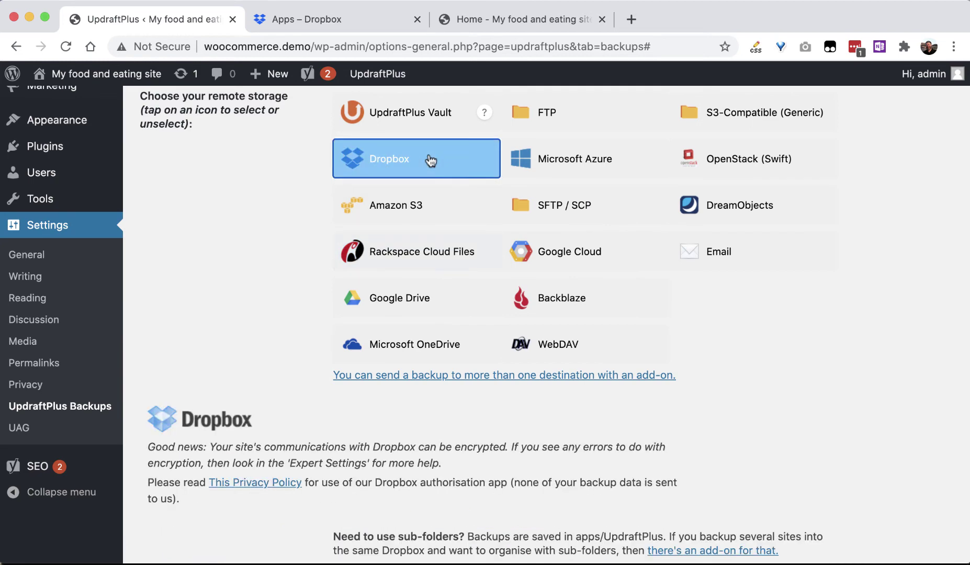
# Save the Dropbox storage settings and authorise UpdraftPlus to access the Dropbox account, completing the setup.
pyautogui.scroll(-10, 291, 463)
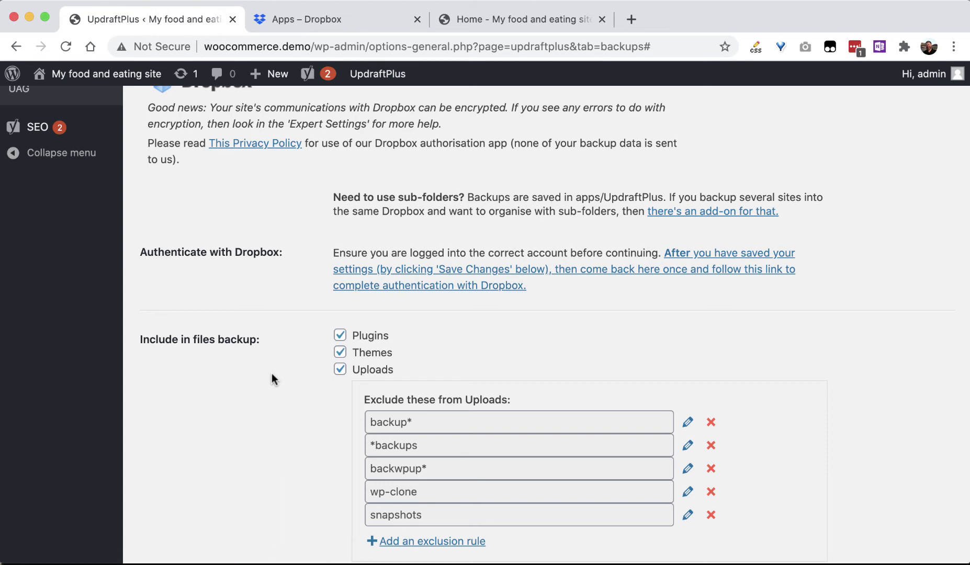
pyautogui.scroll(-20, 272, 373)
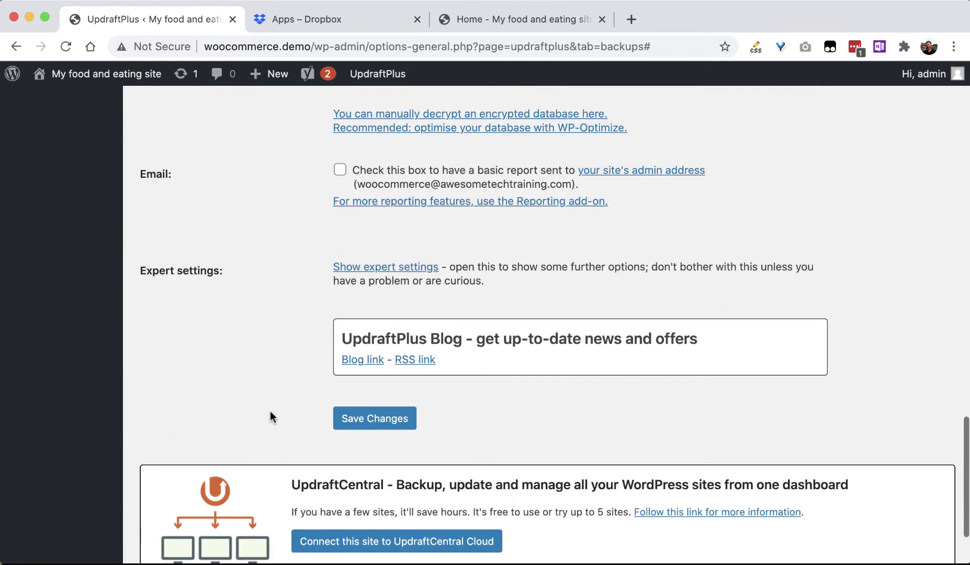
pyautogui.click(400, 418)
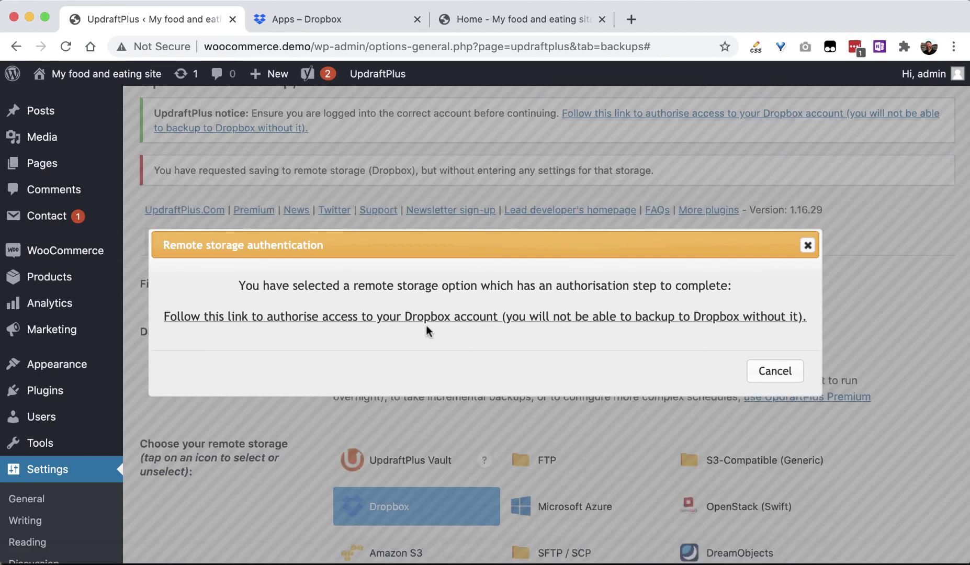
pyautogui.click(460, 323)
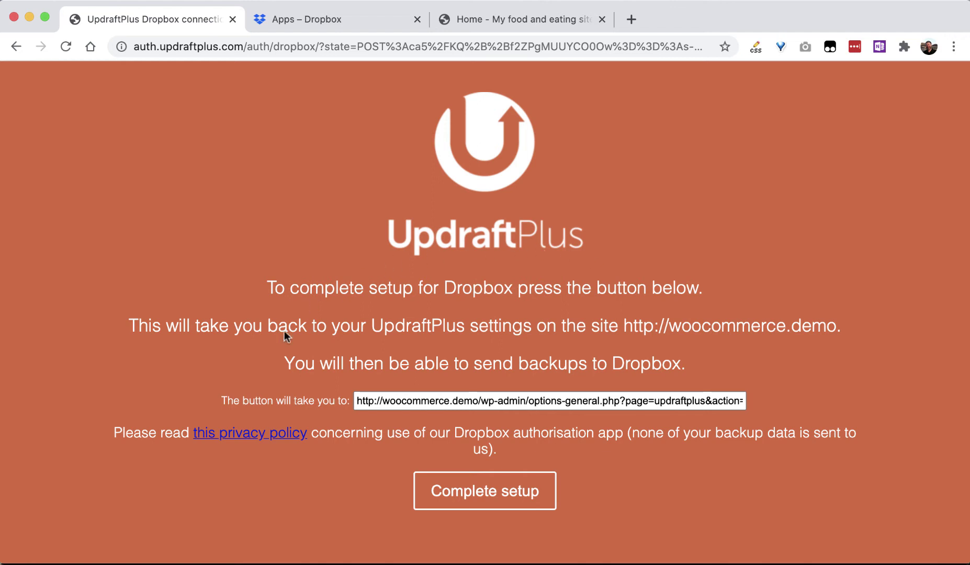
pyautogui.click(457, 491)
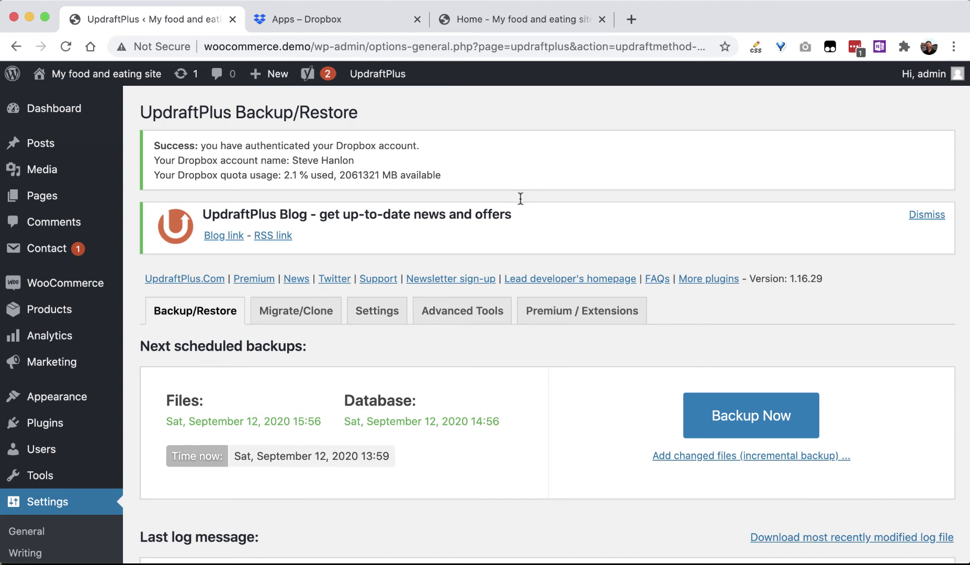
# Review the backup schedule and selected remote storage in the plugin settings, and return to the backup overview.
pyautogui.click(377, 310)
pyautogui.scroll(-3, 493, 362)
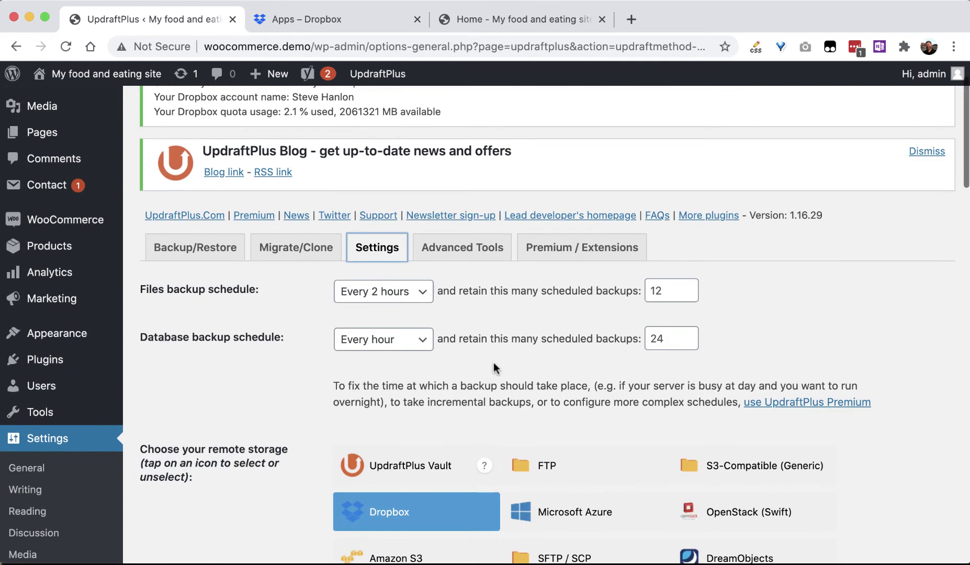
pyautogui.scroll(3, 326, 420)
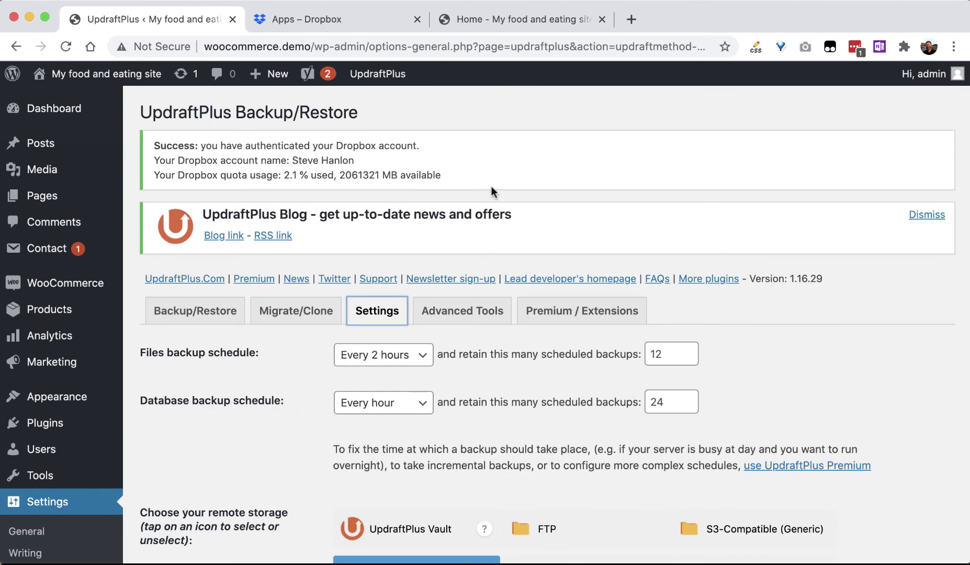
pyautogui.click(213, 304)
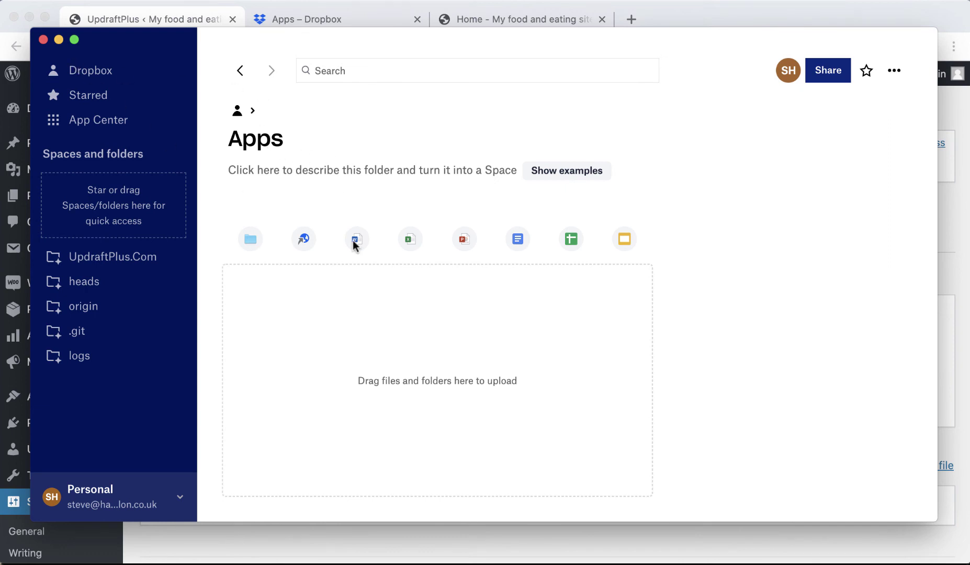
# Go to the main folder in the Dropbox desktop app and check the contents of the Apps folder.
pyautogui.rightClick(681, 295)
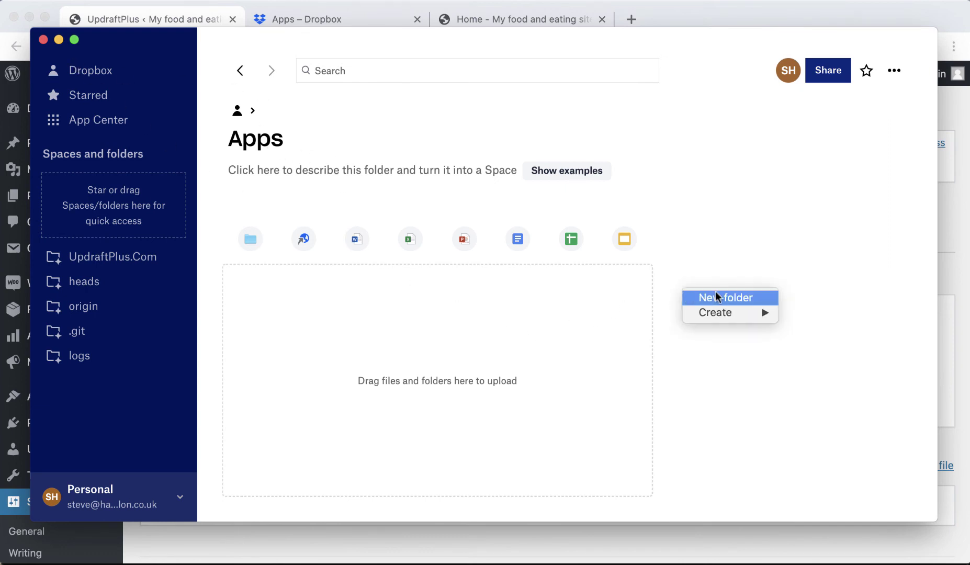
pyautogui.click(693, 230)
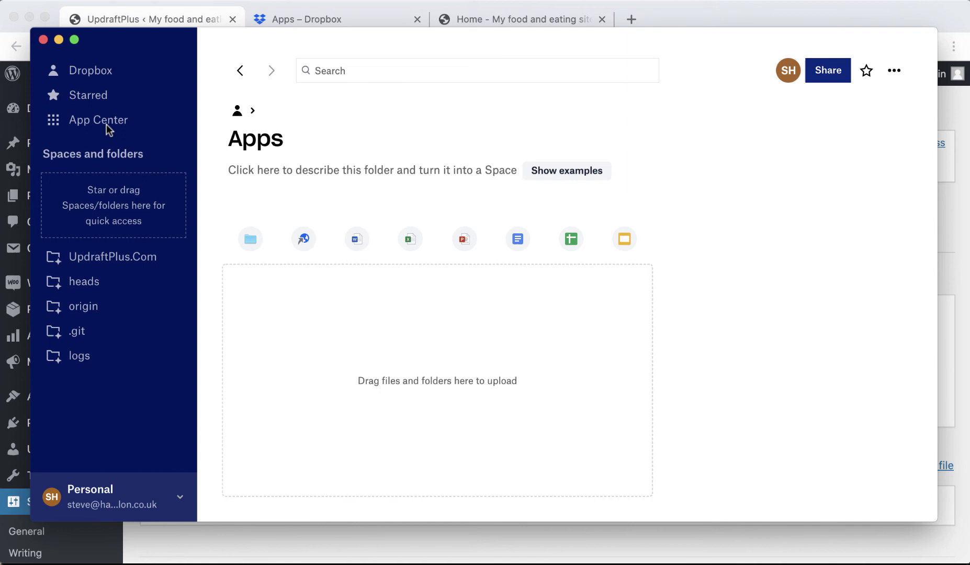
pyautogui.click(87, 66)
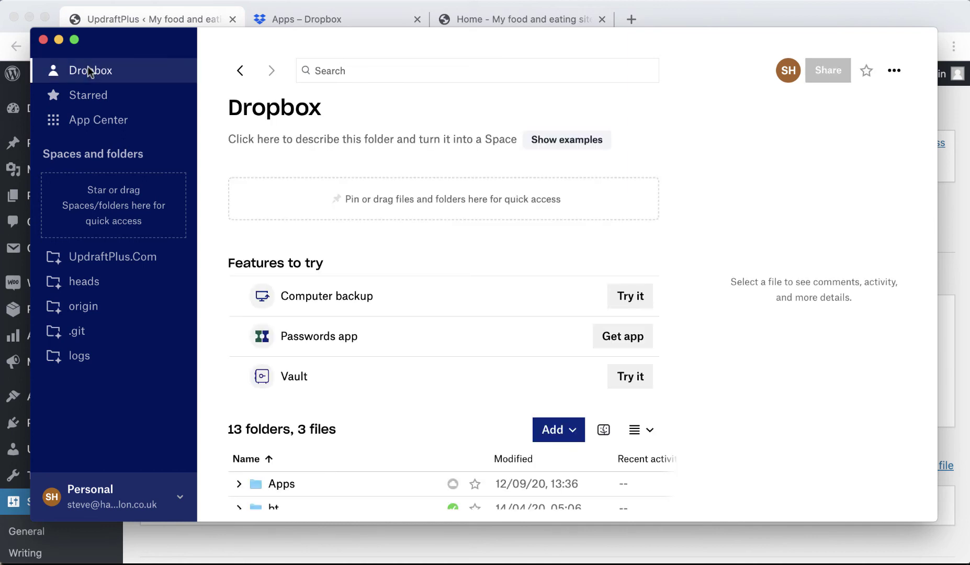
pyautogui.click(282, 481)
pyautogui.click(282, 481)
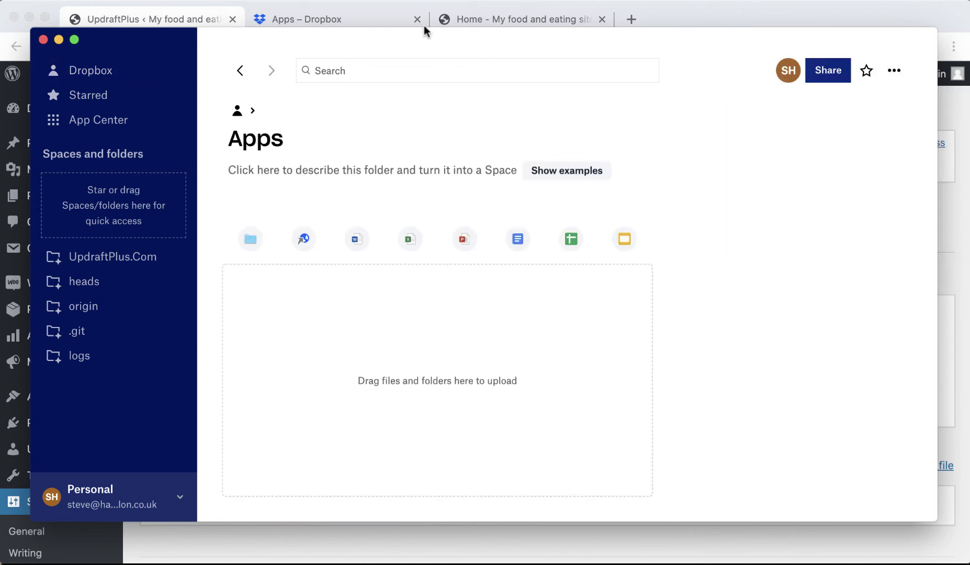
# Switch back to WordPress in the browser and run a manual backup of the database and files, sent to remote storage.
pyautogui.click(663, 15)
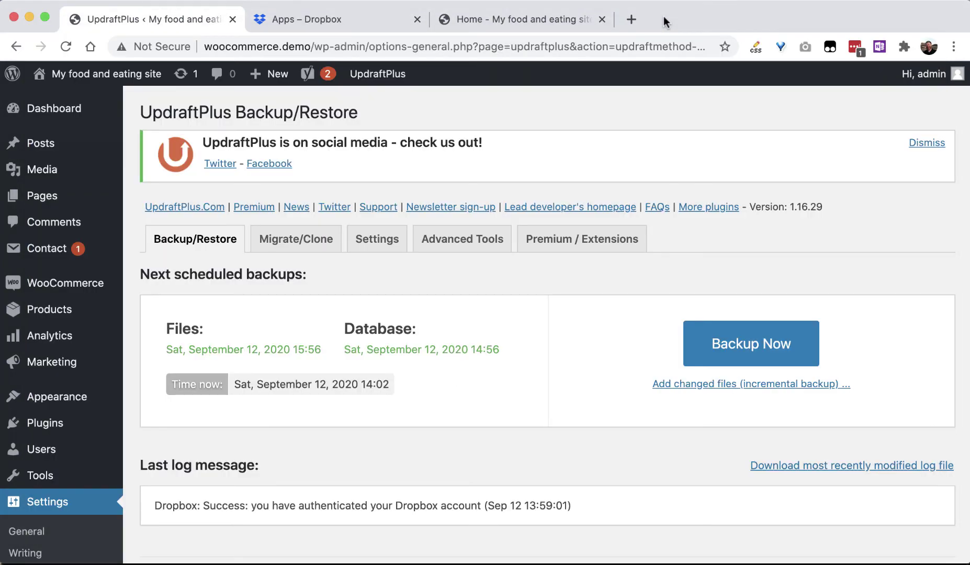
pyautogui.click(719, 344)
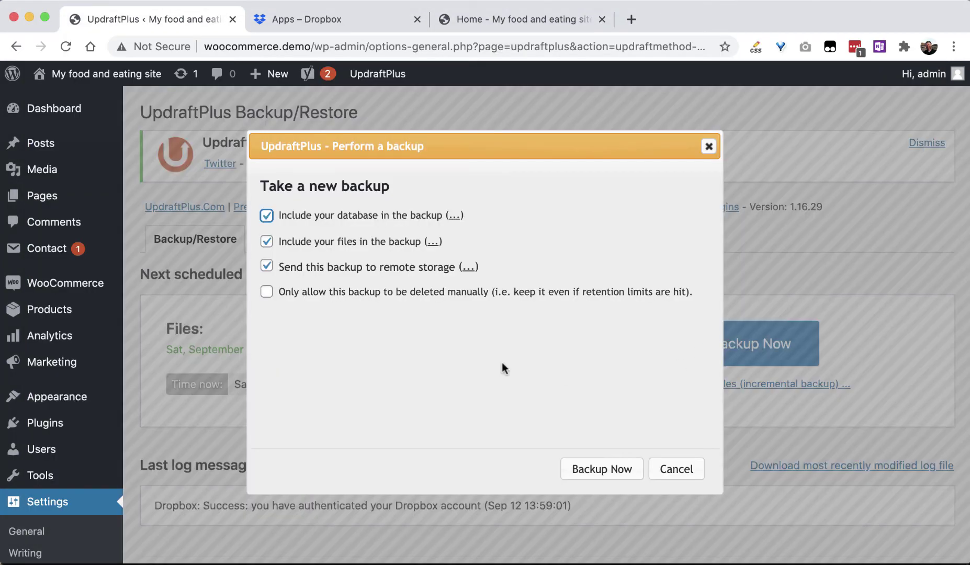
pyautogui.click(592, 467)
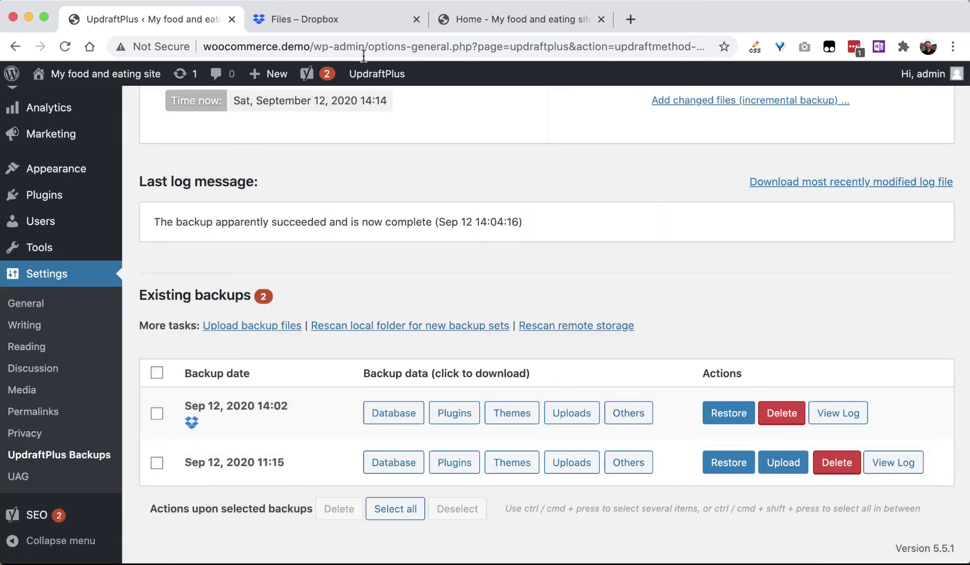
# Switch to Dropbox in the browser and examine the backup files in the Apps > UpdraftPlus folder.
pyautogui.click(351, 21)
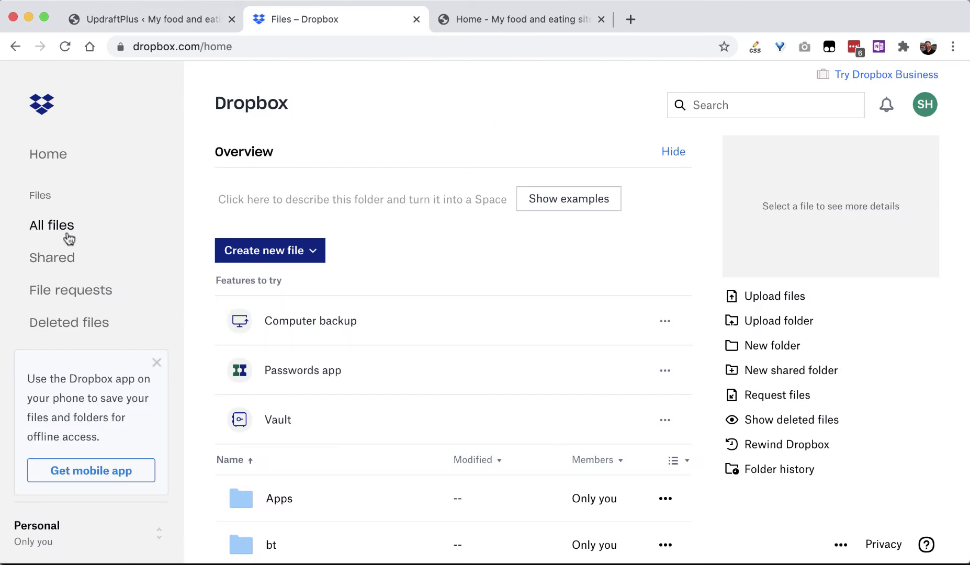
pyautogui.click(281, 500)
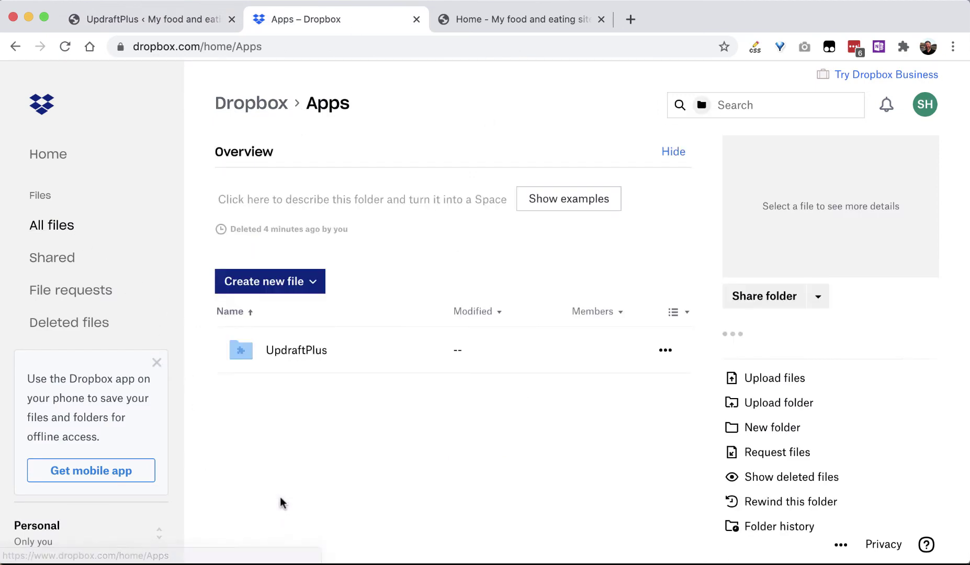
pyautogui.click(300, 354)
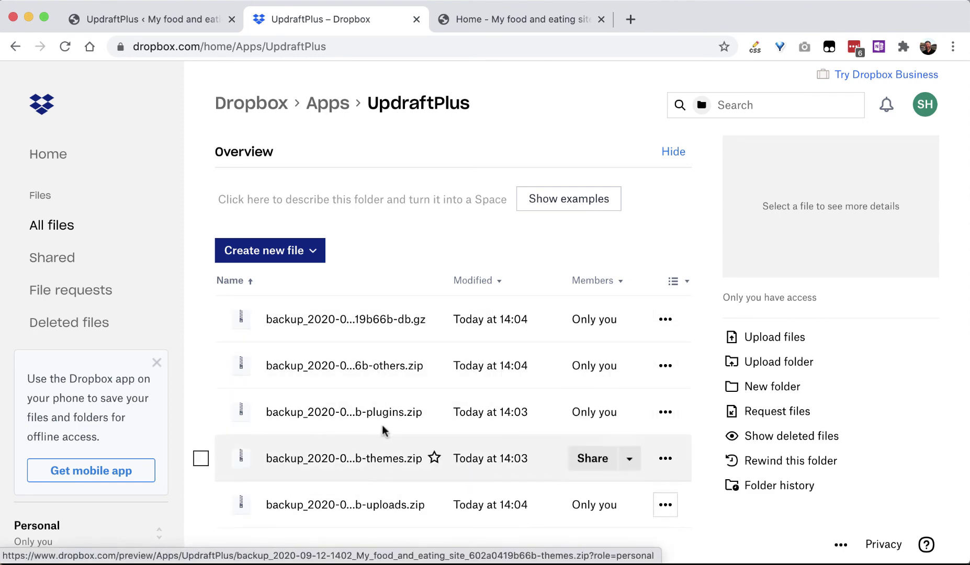
# Return to UpdraftPlus in WordPress and run another backup of the database and files, sent to remote storage.
pyautogui.click(182, 16)
pyautogui.scroll(5, 399, 305)
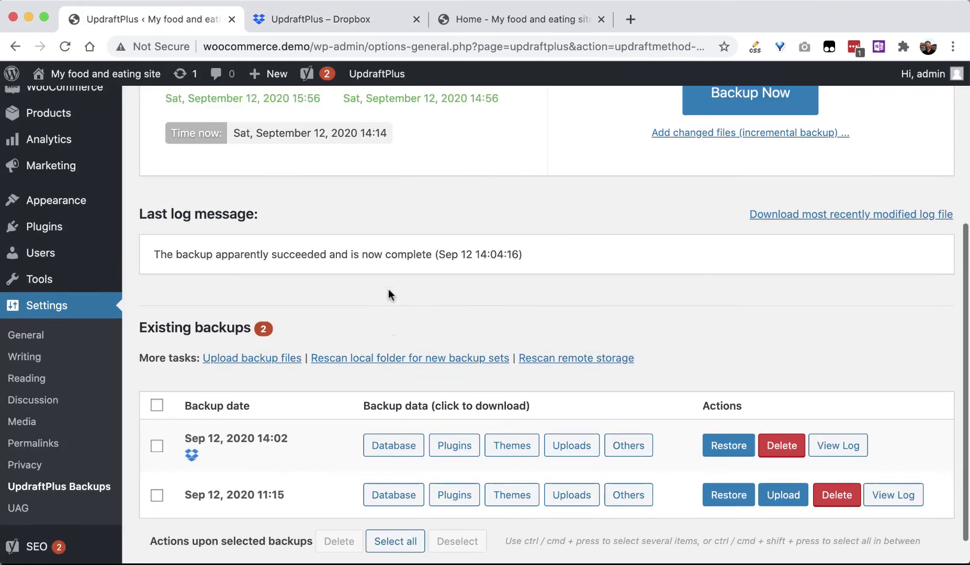
pyautogui.click(756, 360)
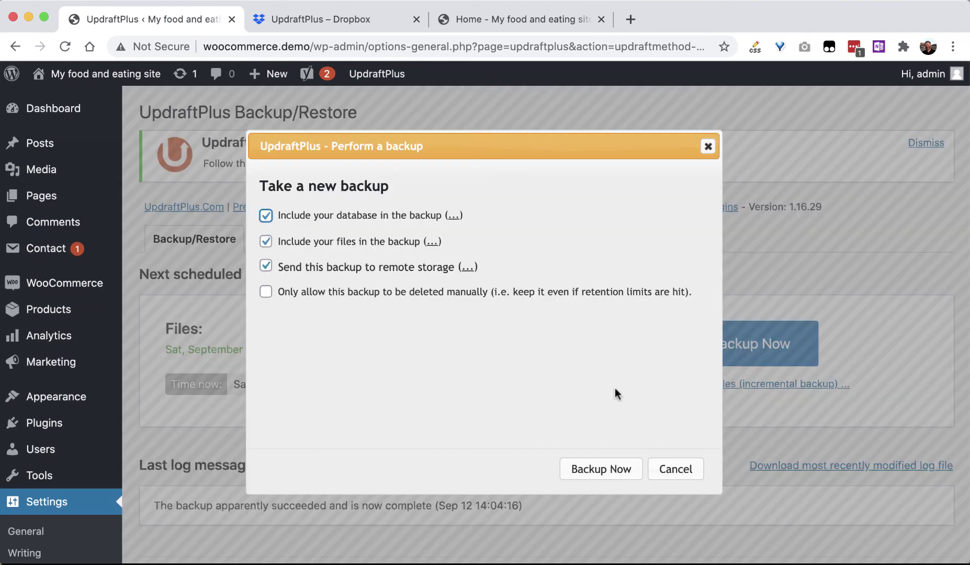
pyautogui.click(630, 467)
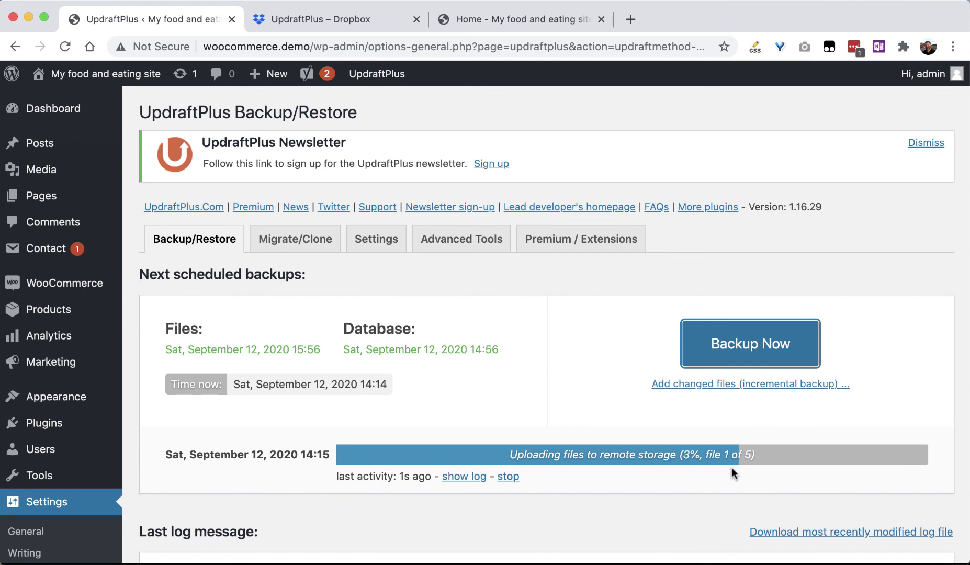
# In Dropbox, preview the 14:02 database backup and the 14:15 plugins archive, and compare the files of both backups.
pyautogui.click(351, 17)
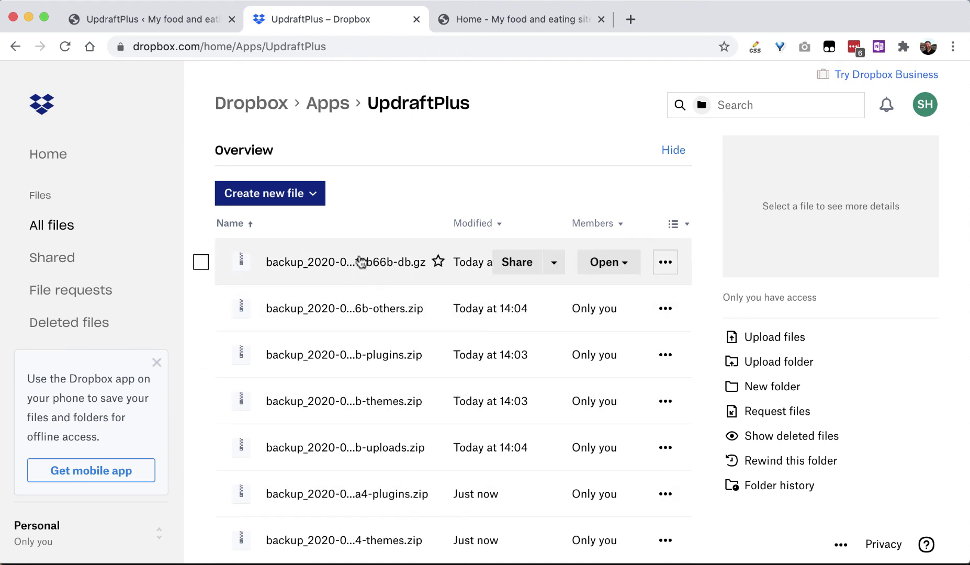
pyautogui.click(317, 265)
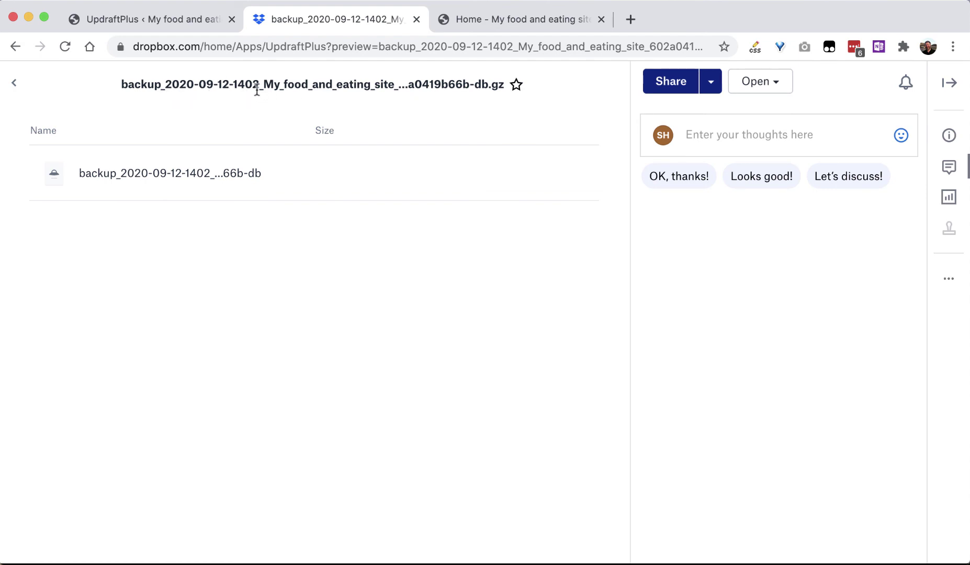
pyautogui.click(15, 46)
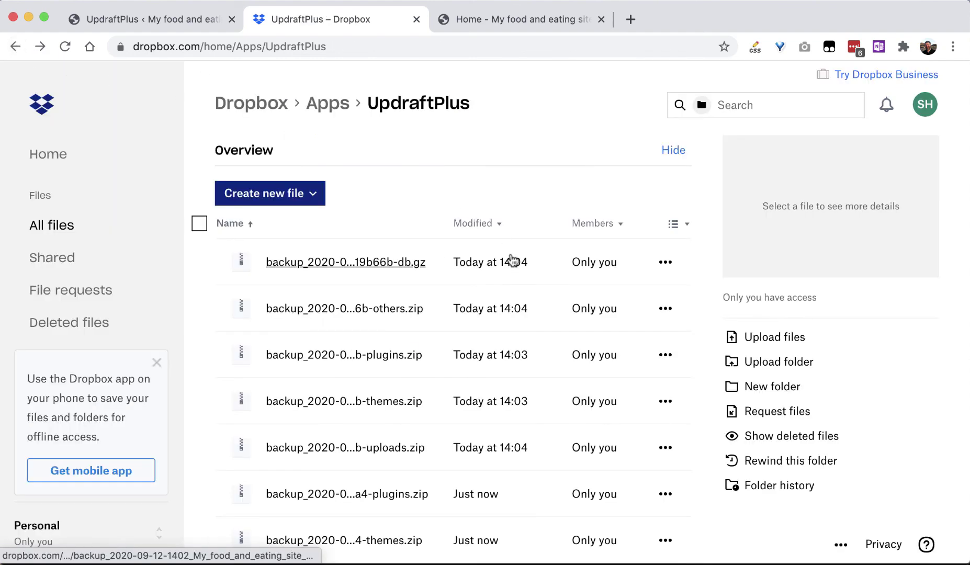
pyautogui.click(378, 496)
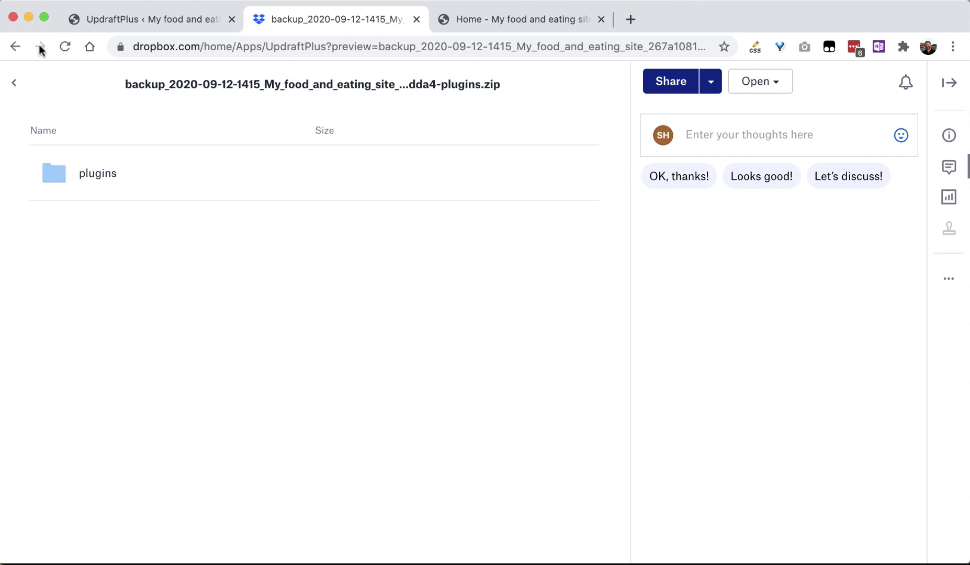
pyautogui.click(15, 46)
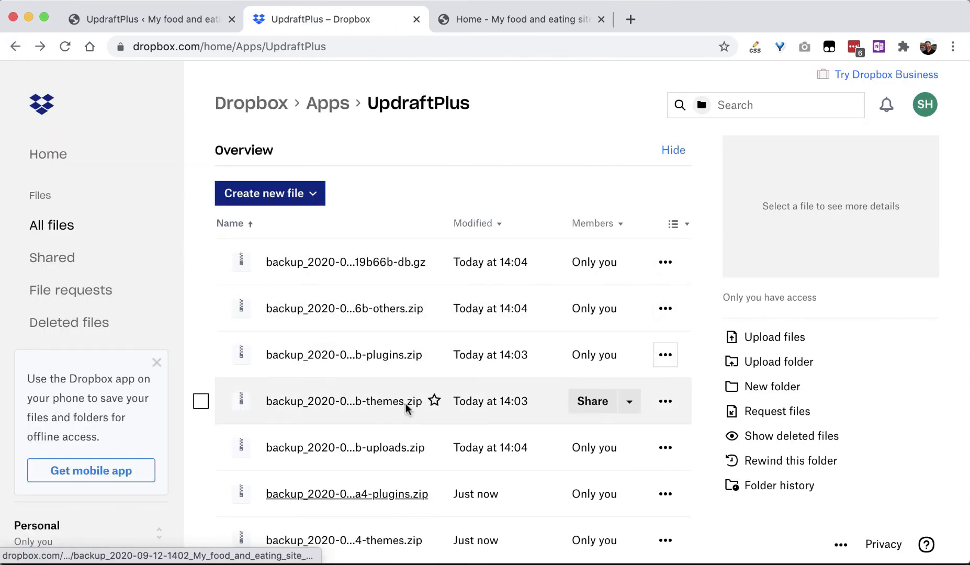
pyautogui.scroll(-1, 405, 463)
pyautogui.scroll(1, 406, 463)
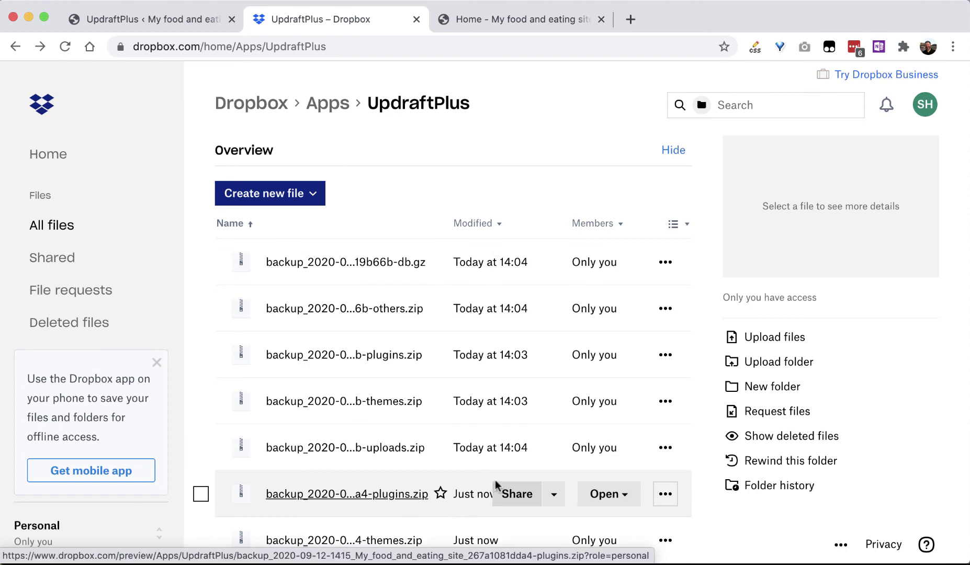
# Return to UpdraftPlus in WordPress, dismiss the backup completion notice and review the list of existing backups.
pyautogui.click(179, 21)
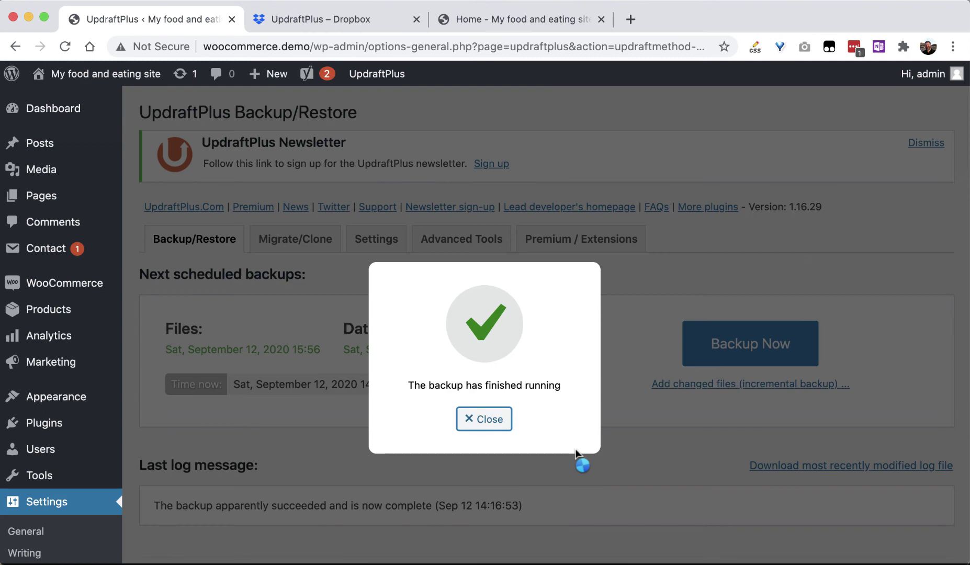
pyautogui.click(495, 418)
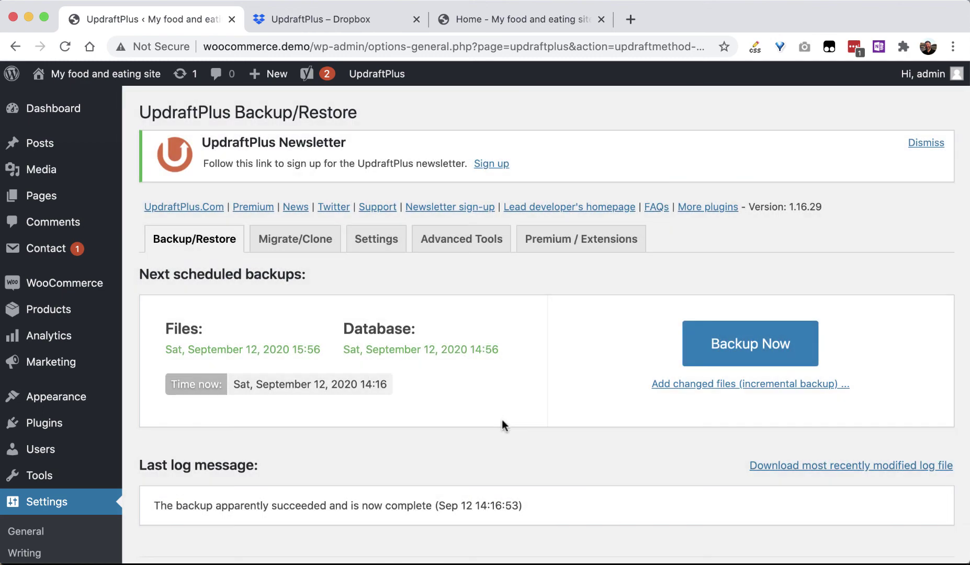
pyautogui.scroll(-6, 502, 420)
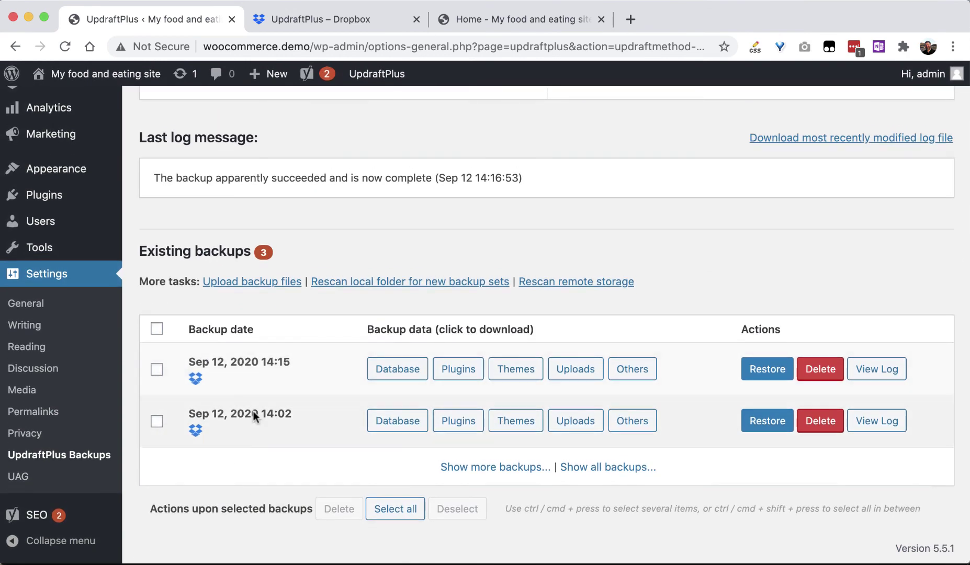